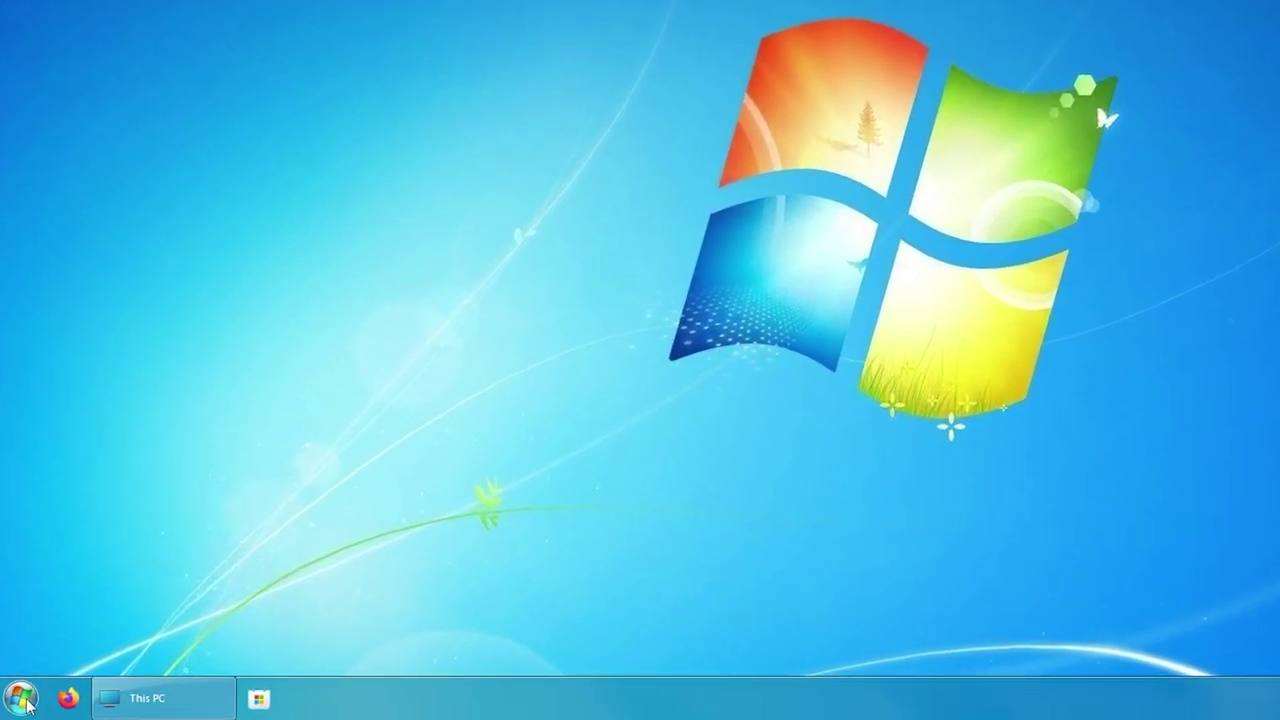
click(22, 698)
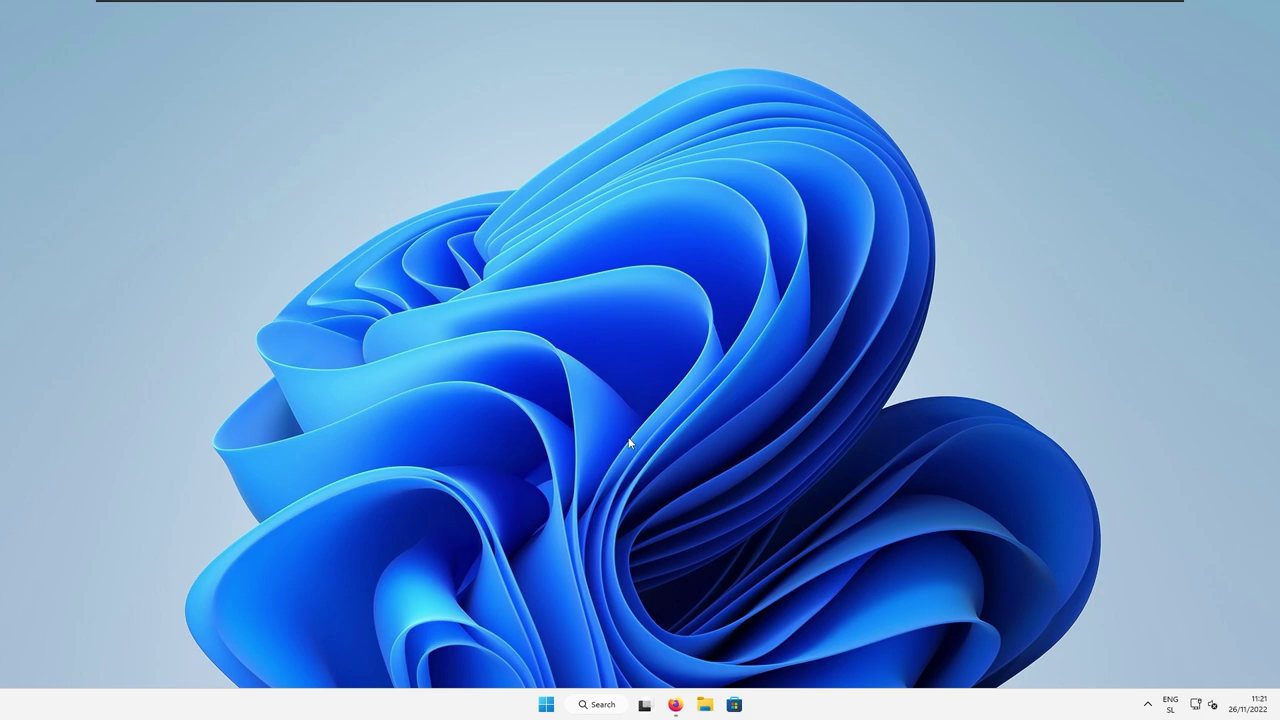
- Switch to Firefox and search the web for "windows 7 cursor for xp"
click(677, 705)
click(549, 370)
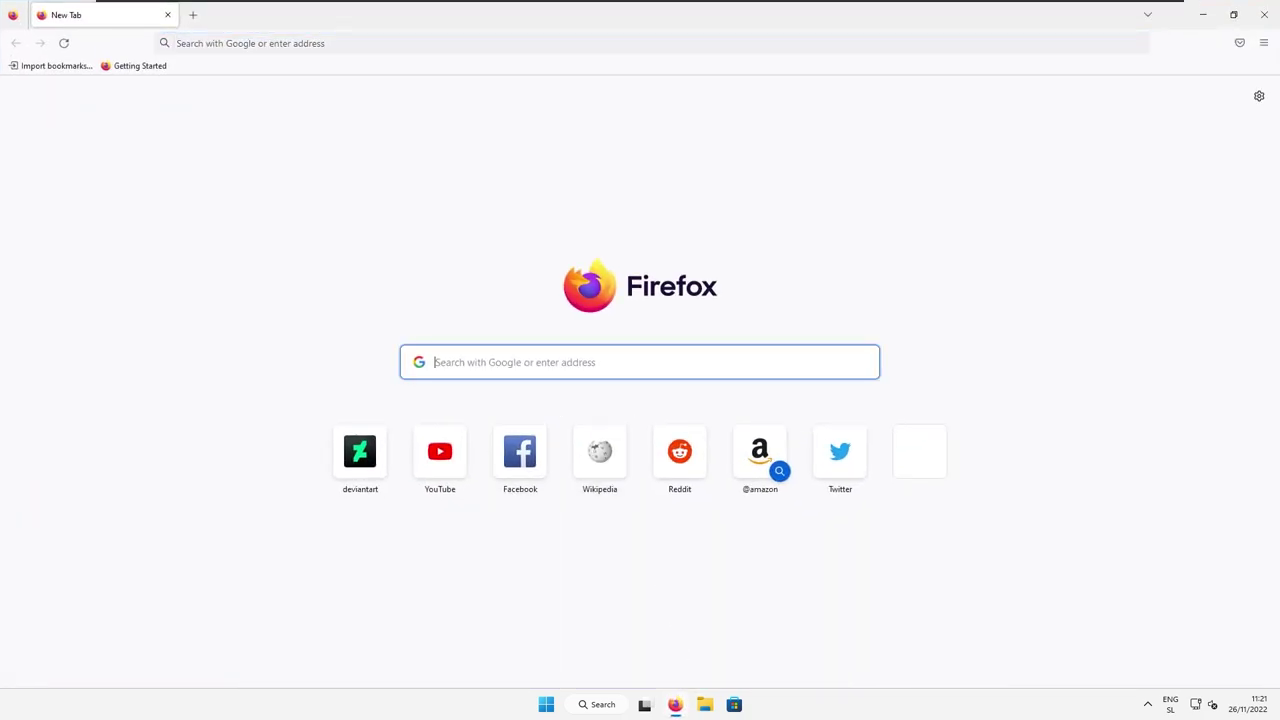
text(windows)
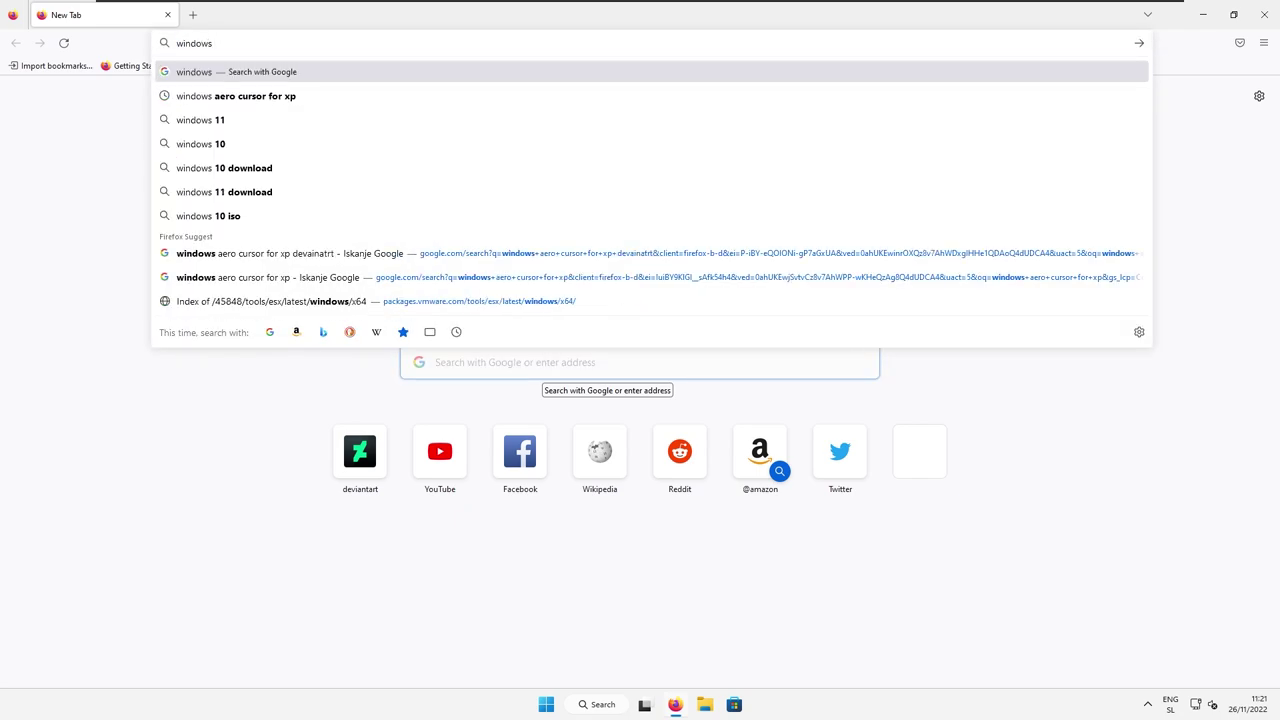
text( 7 cur)
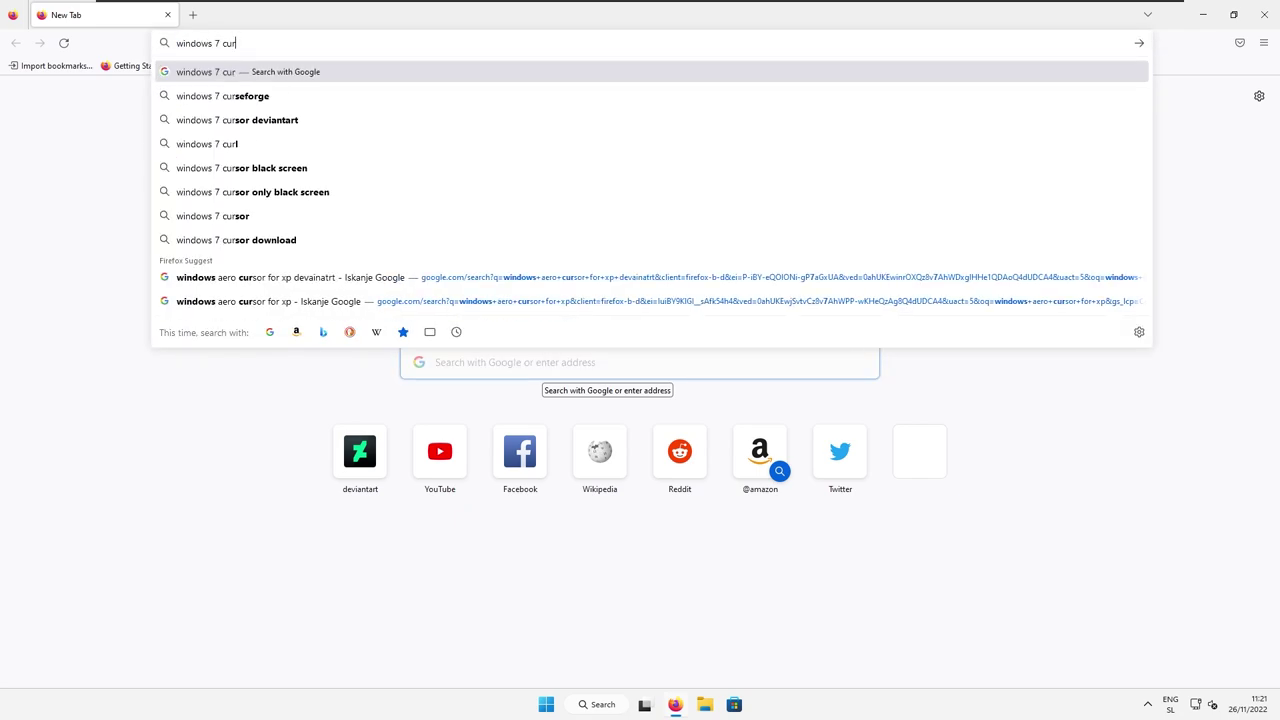
text(sor for xp)
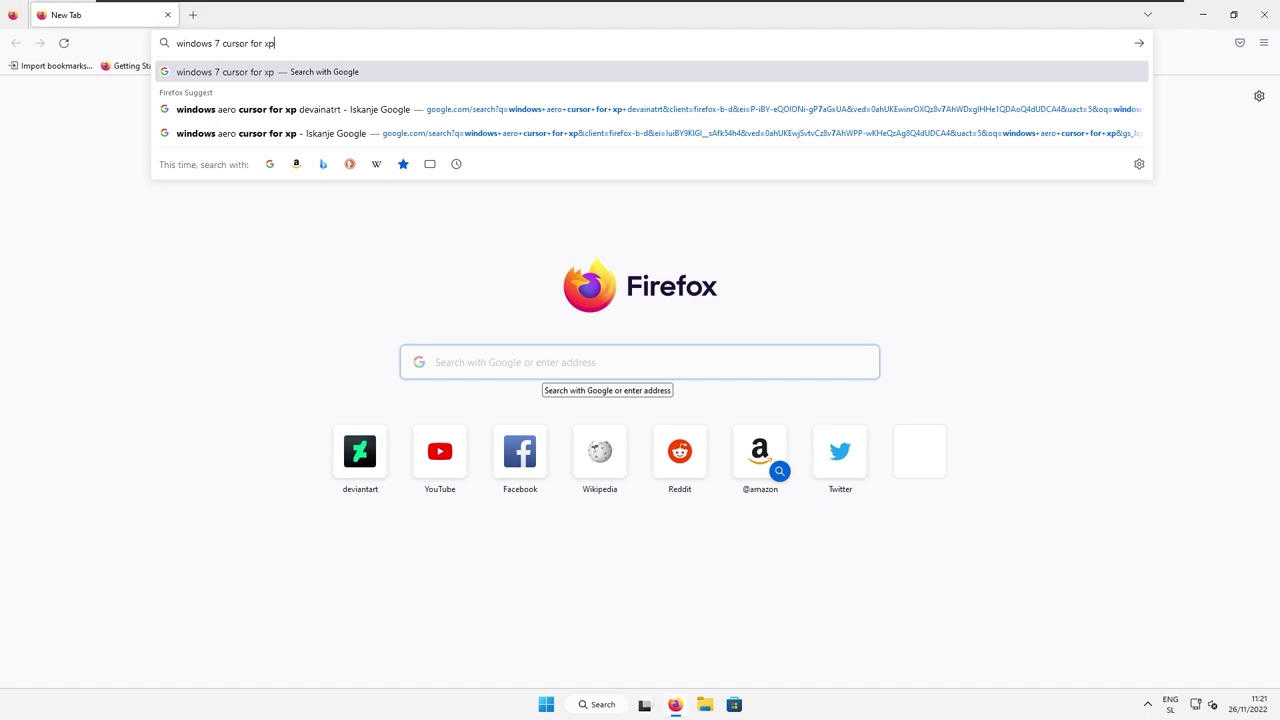
key(Return)
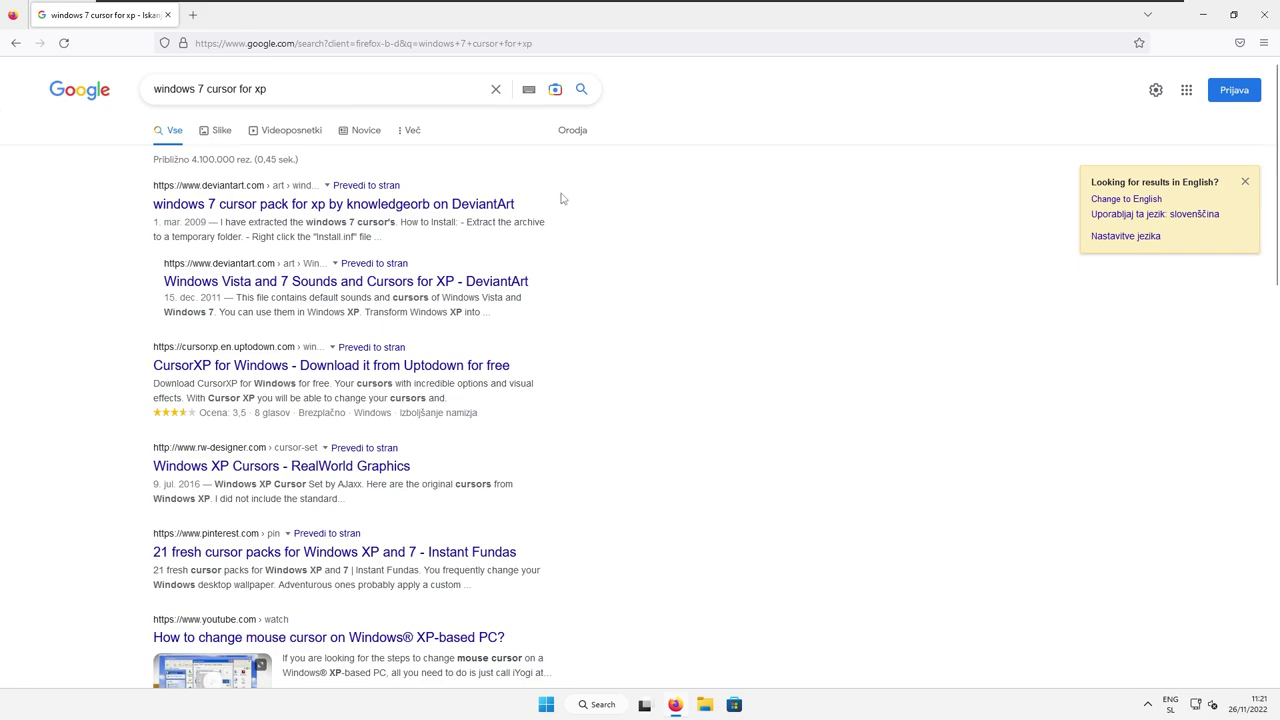
- Download the "windows 7 cursor pack for xp" archive from its DeviantArt page
click(425, 206)
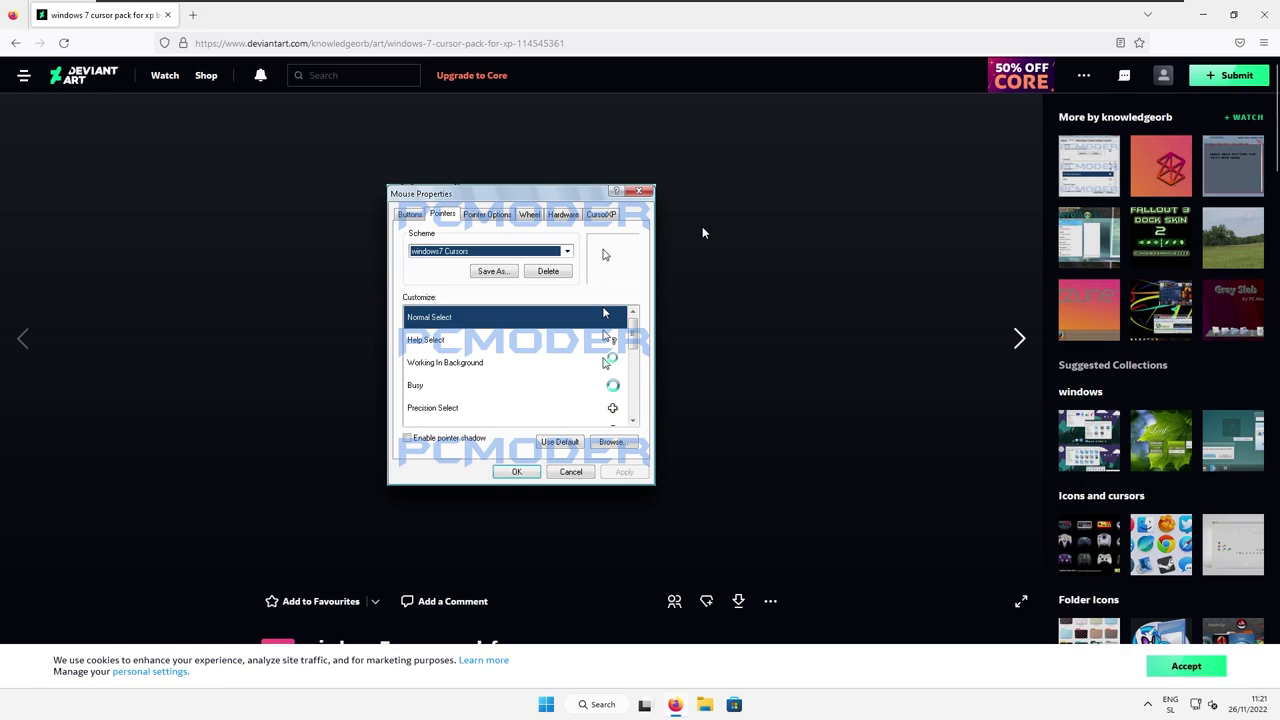
scroll(702, 284, down, 2)
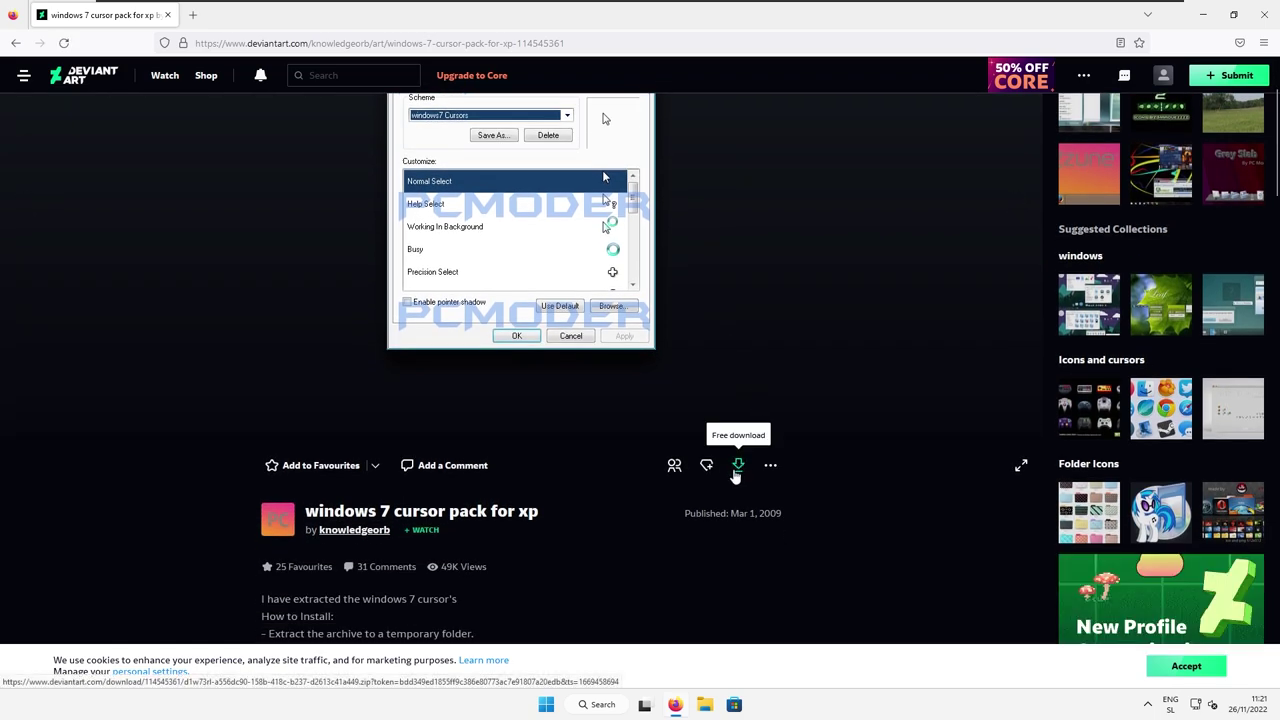
click(739, 467)
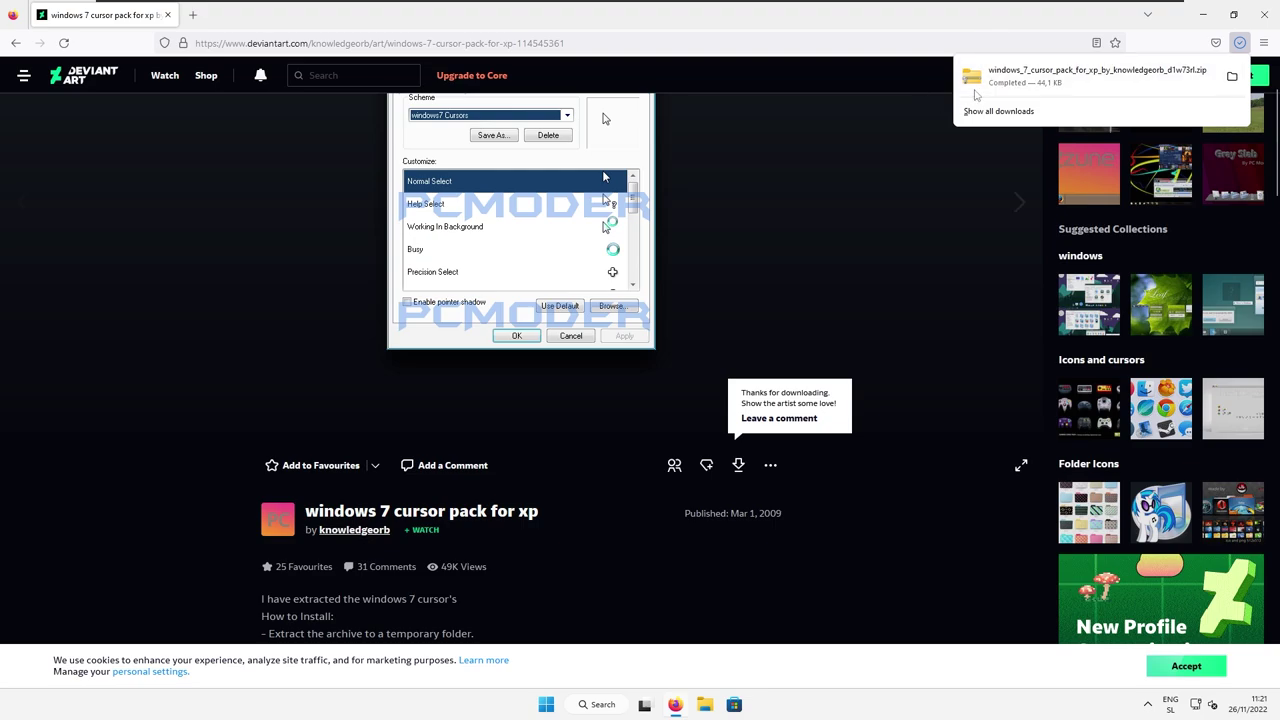
- Show the downloaded cursor pack ZIP in its folder and extract all its contents
click(1233, 77)
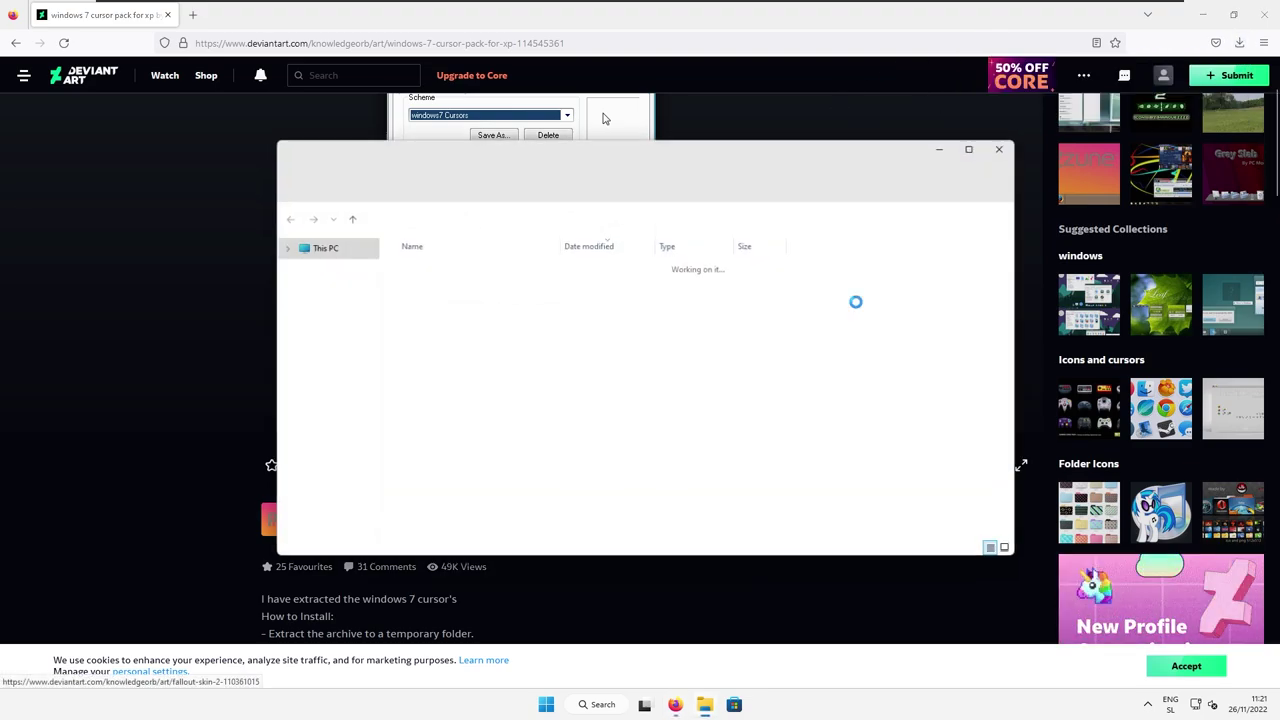
right_click(565, 293)
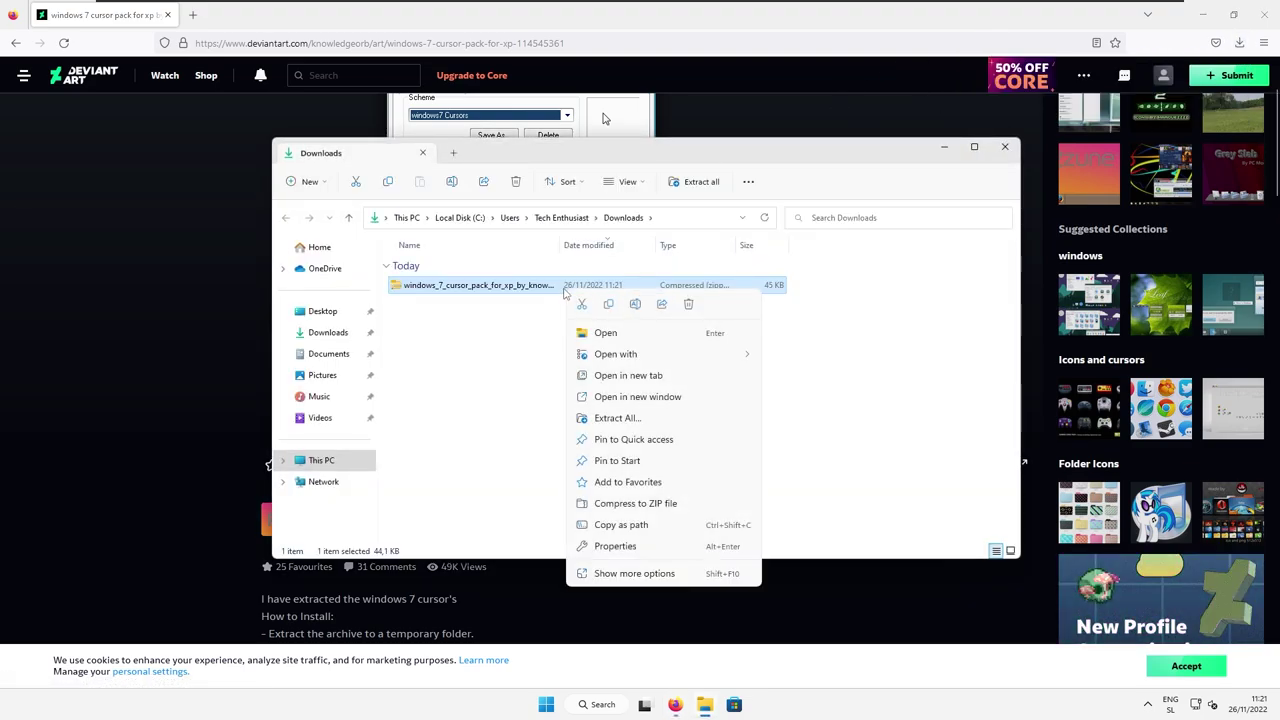
click(646, 420)
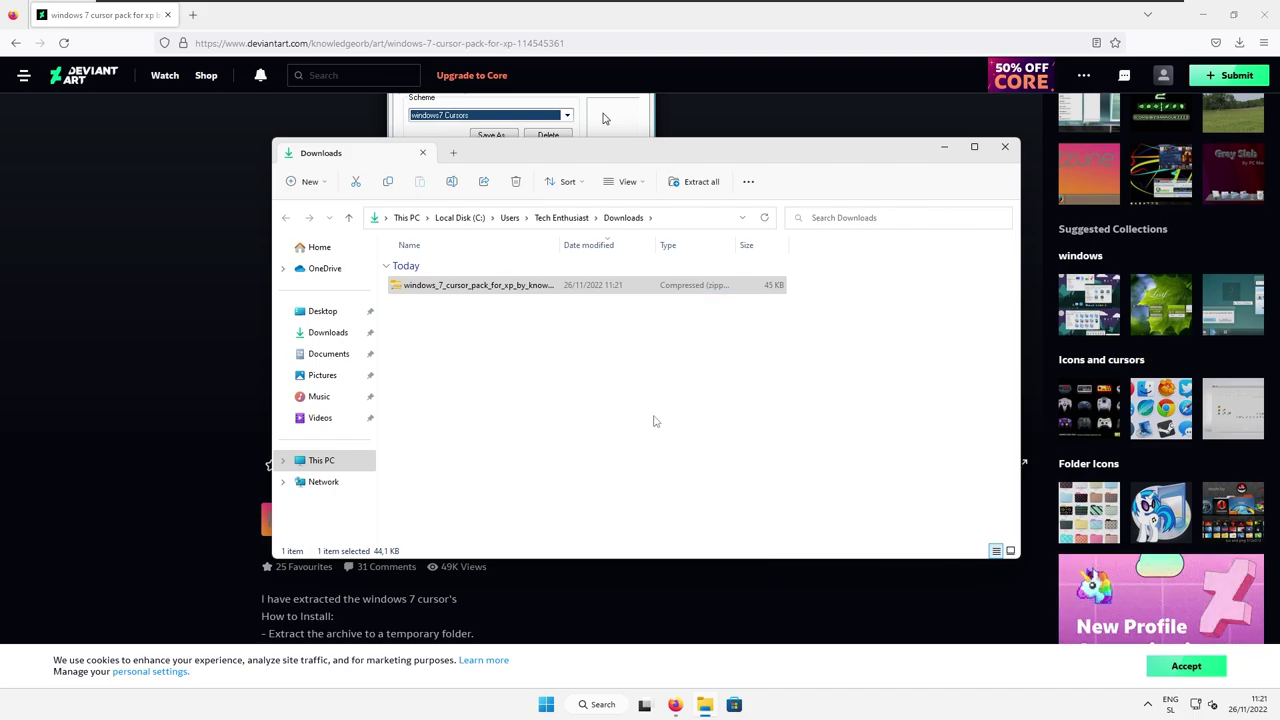
click(757, 481)
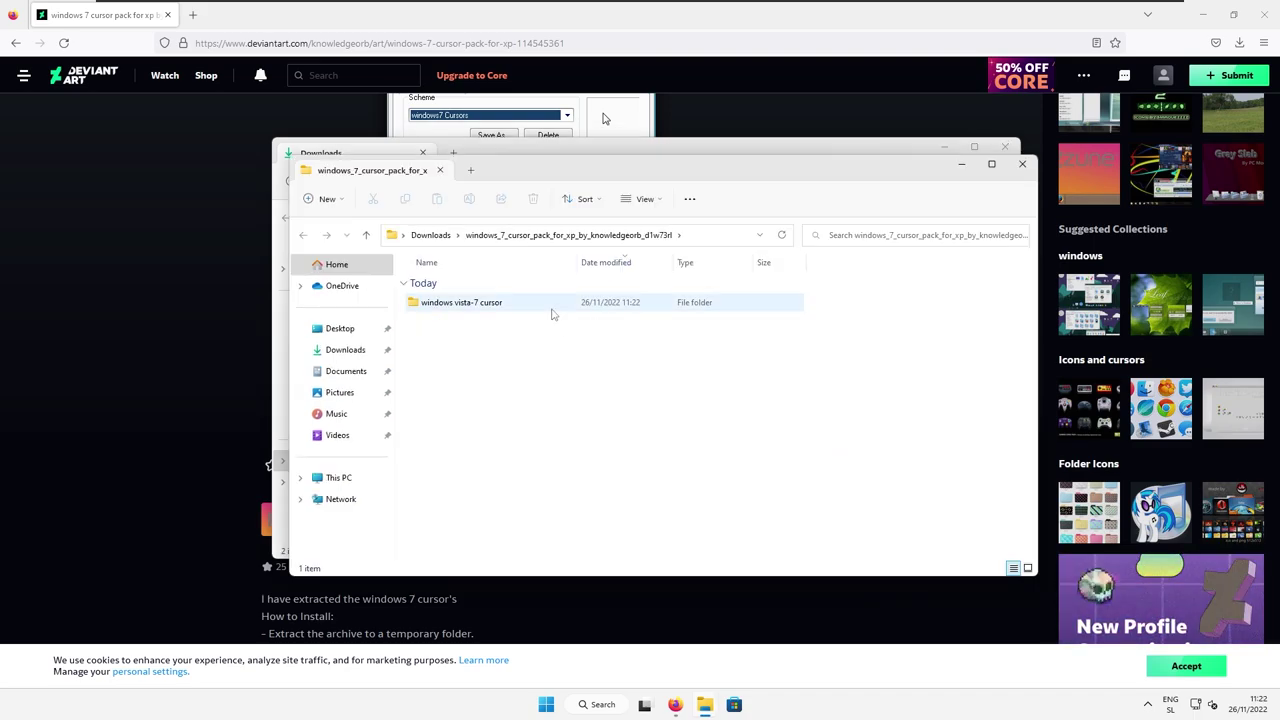
- Install the cursors from the Install setup information file in the "windows vista-7 cursor" folder, allowing the security and administrator requests
double_click(553, 305)
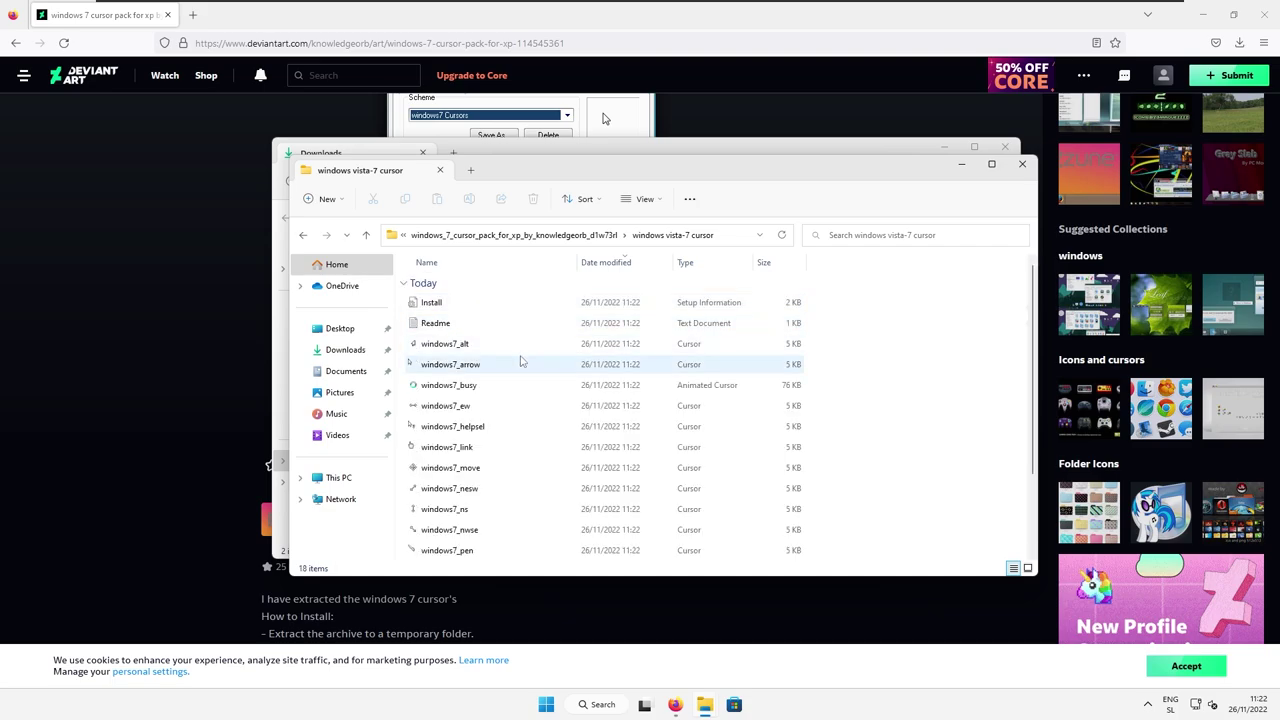
click(486, 304)
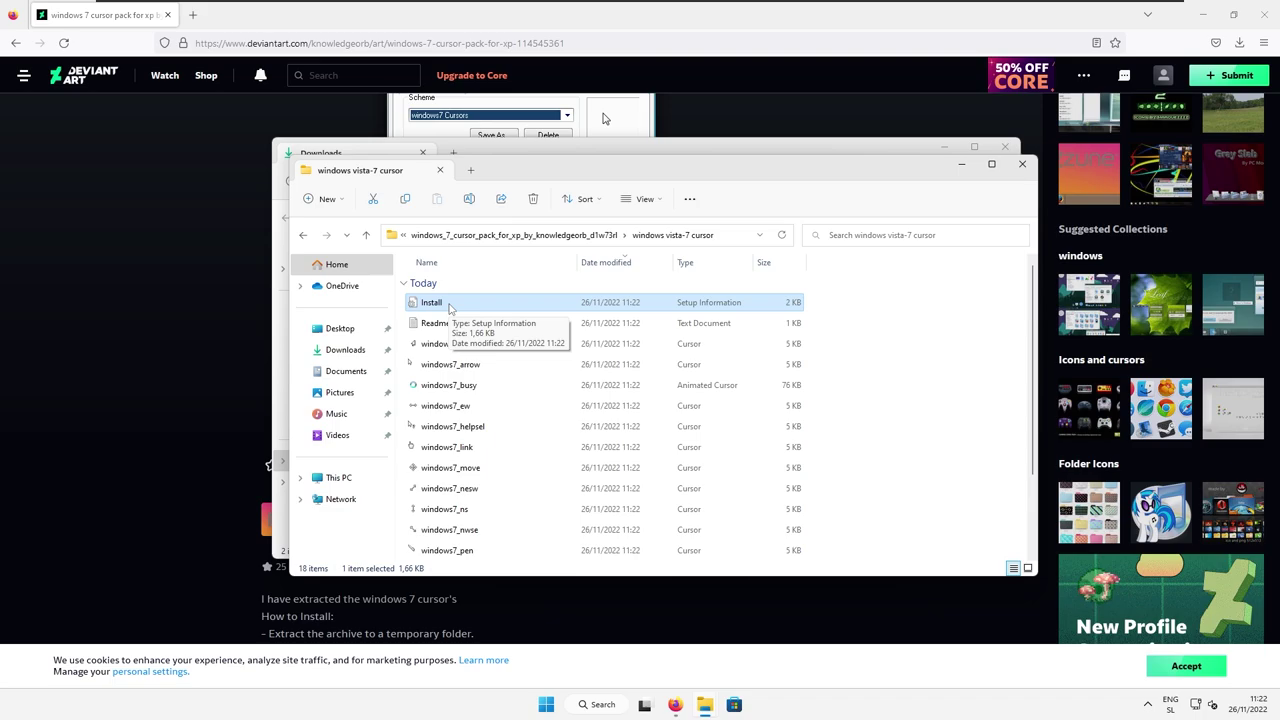
right_click(450, 306)
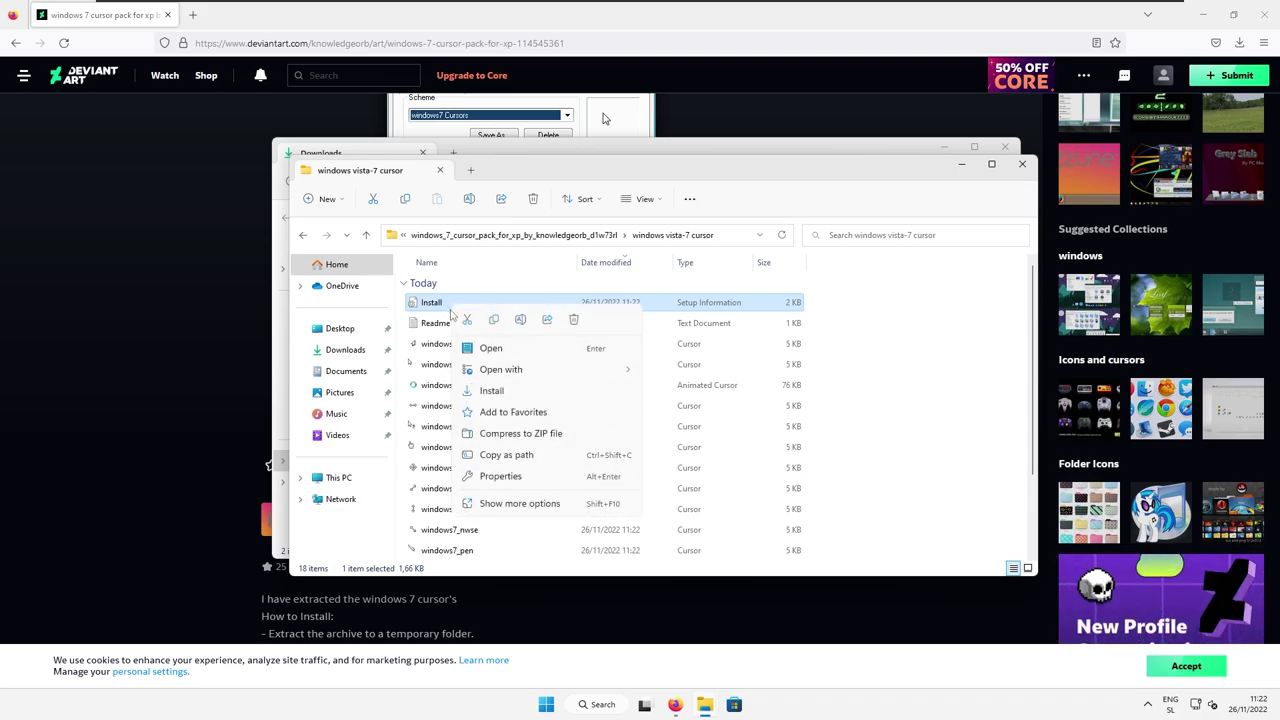
click(518, 395)
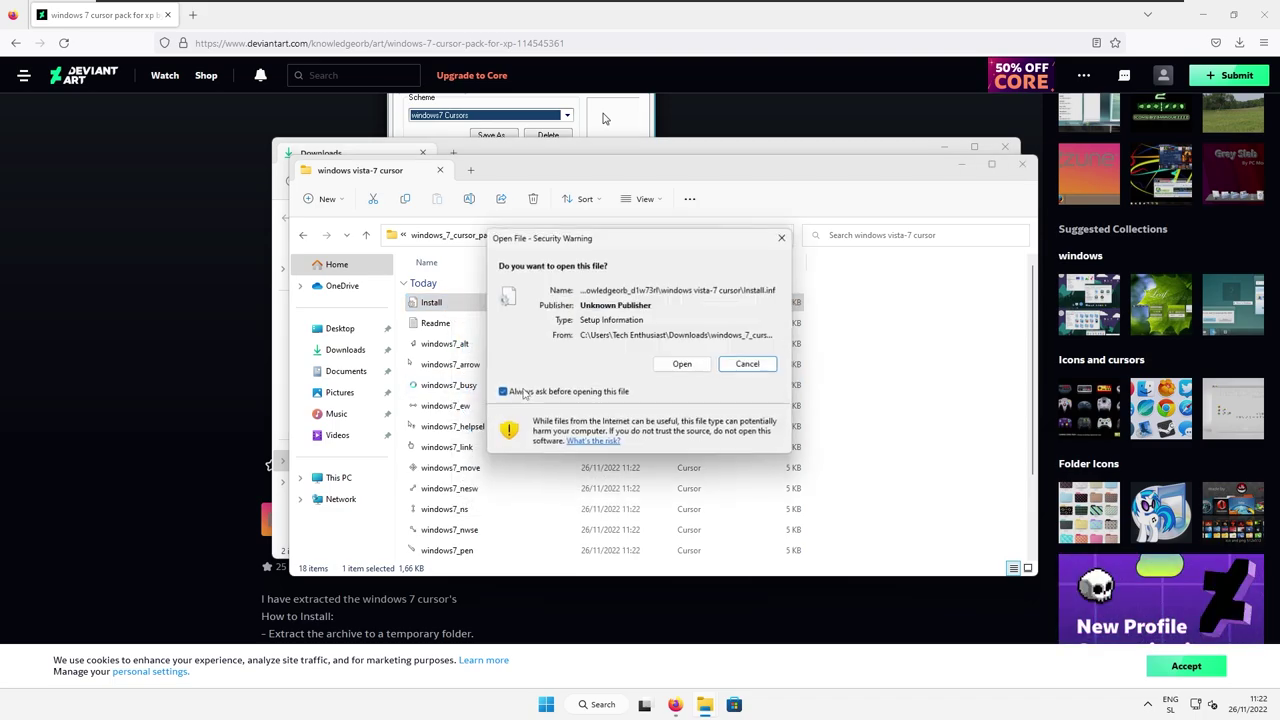
click(684, 365)
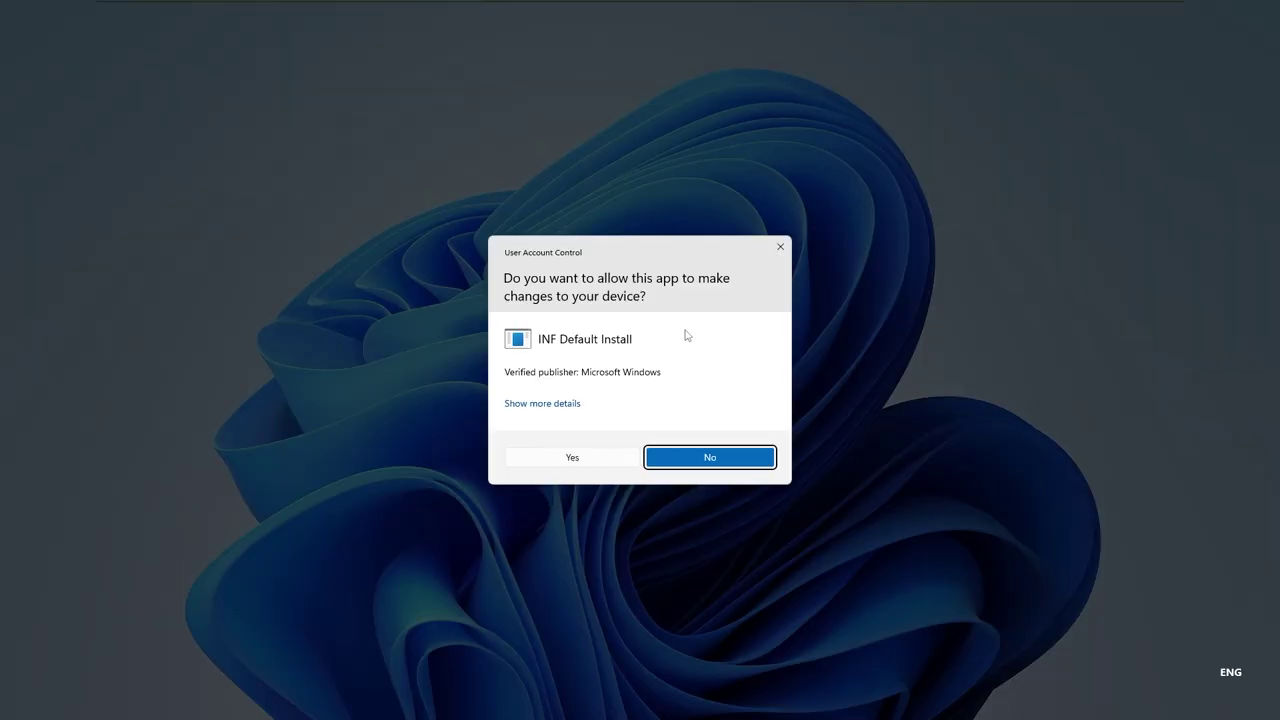
click(598, 459)
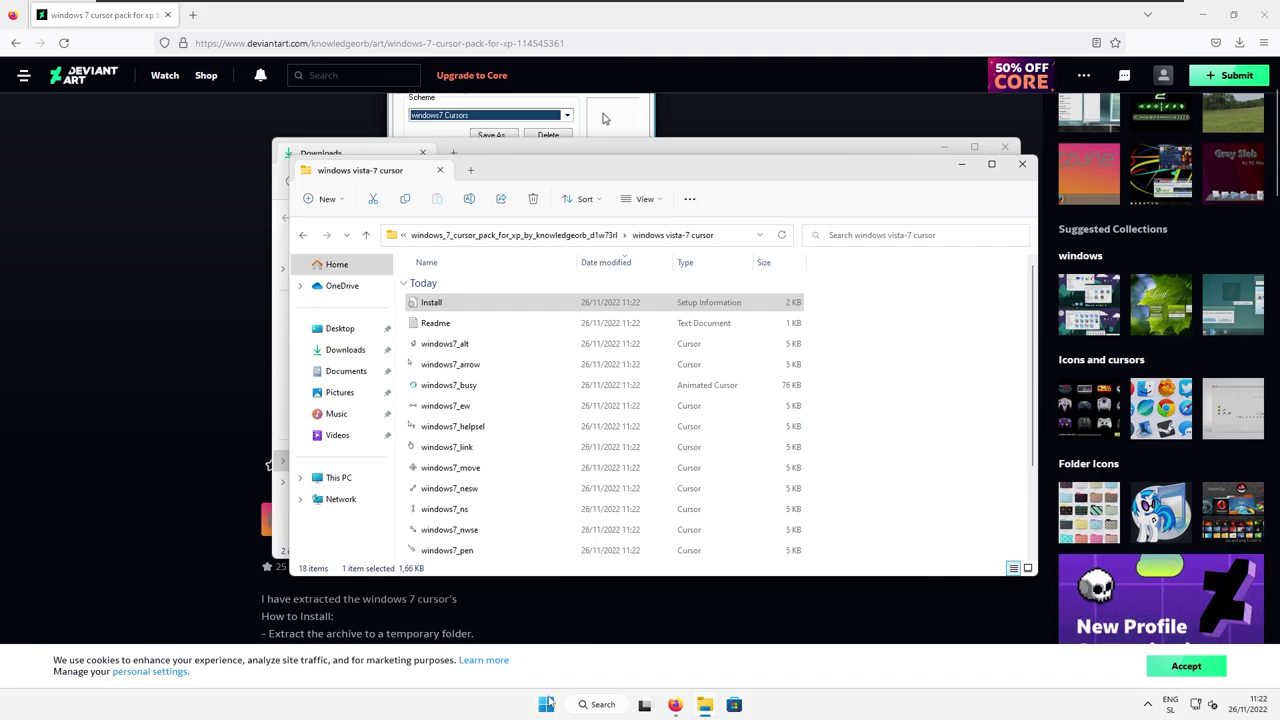
- Search Windows for the mouse settings and open the Mouse Properties for changing the pointer display or speed
click(546, 704)
click(542, 236)
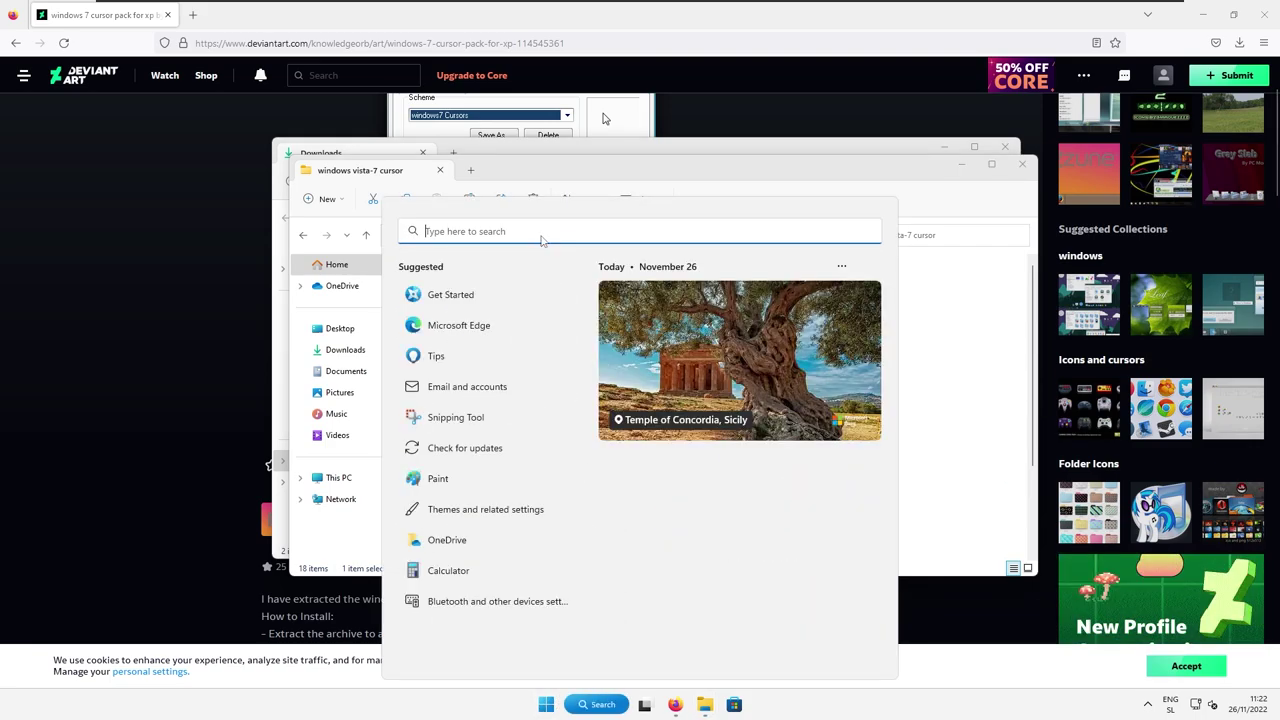
text(mouse settings)
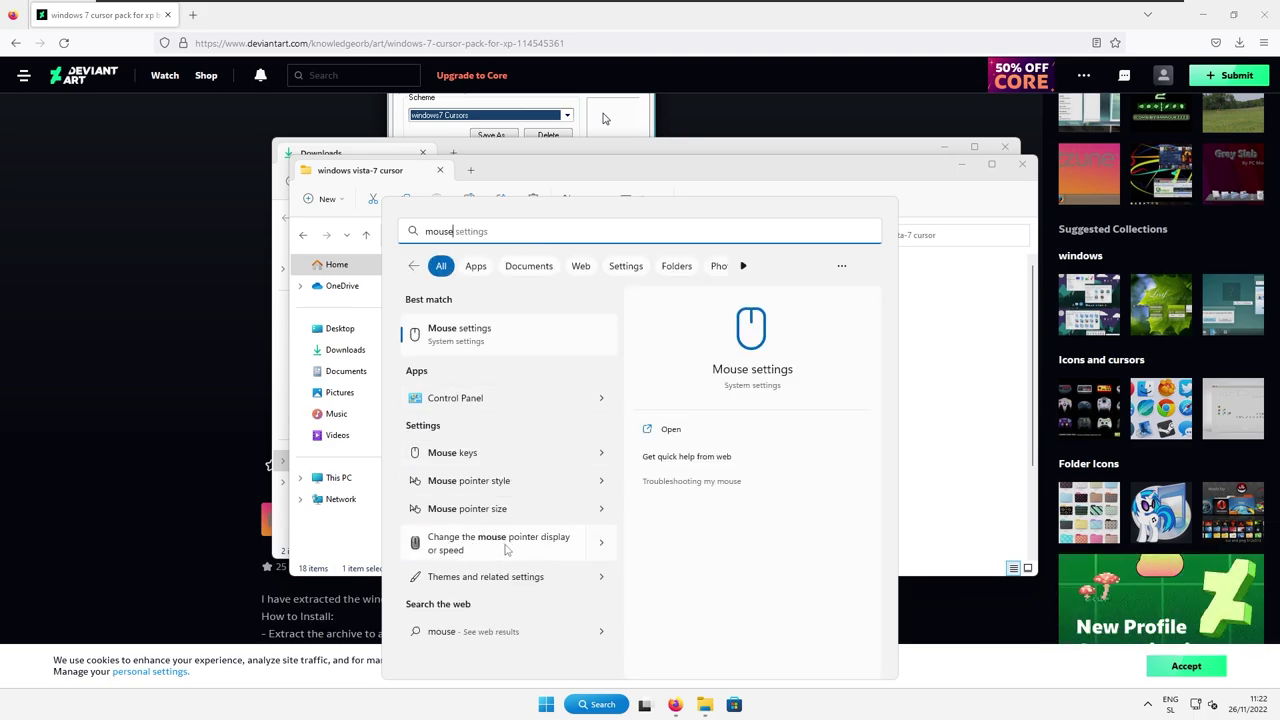
click(507, 549)
drag(208, 57, 722, 208)
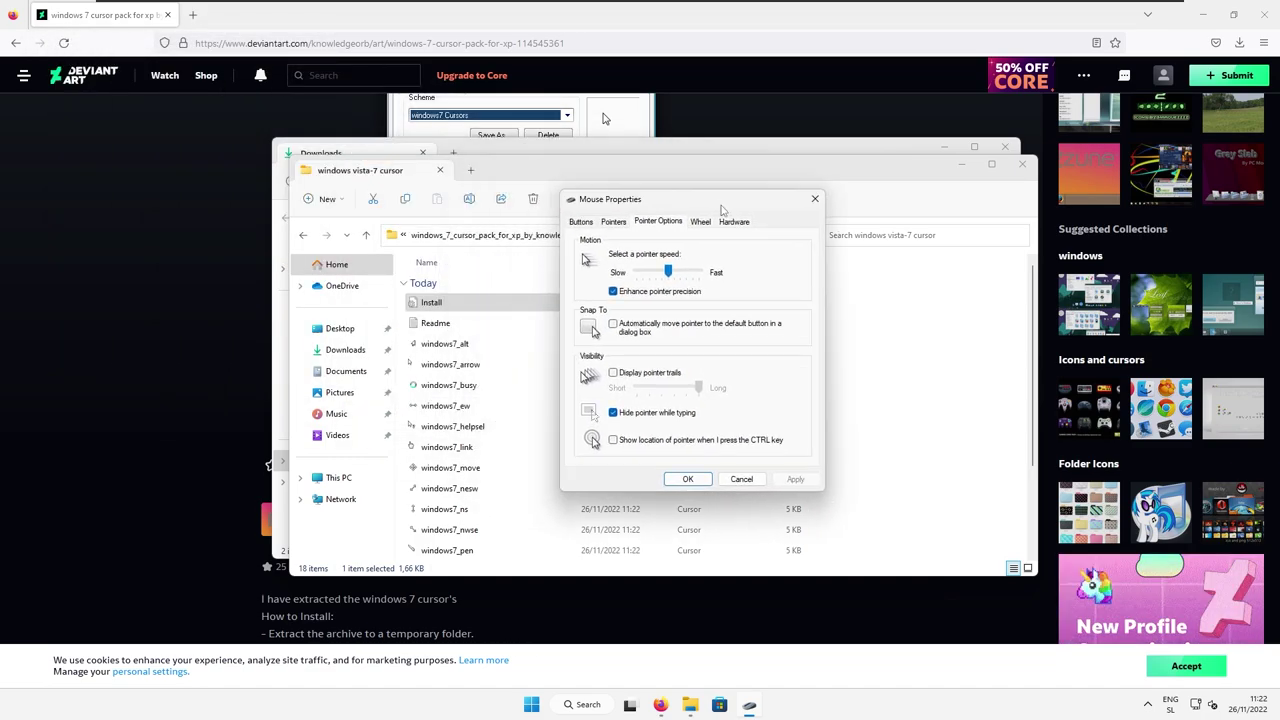
- Apply the "windows7 Cursors" pointer scheme, replacing the existing scheme of that name, and close Mouse Properties
click(613, 221)
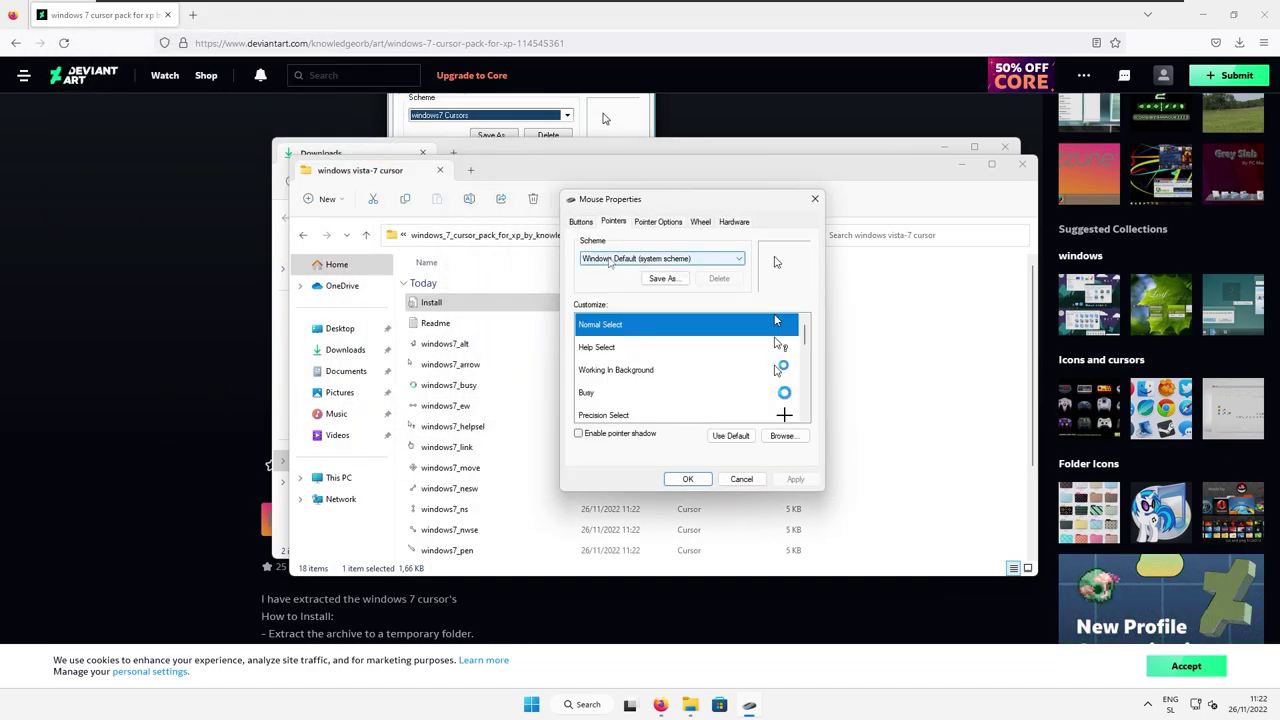
click(621, 259)
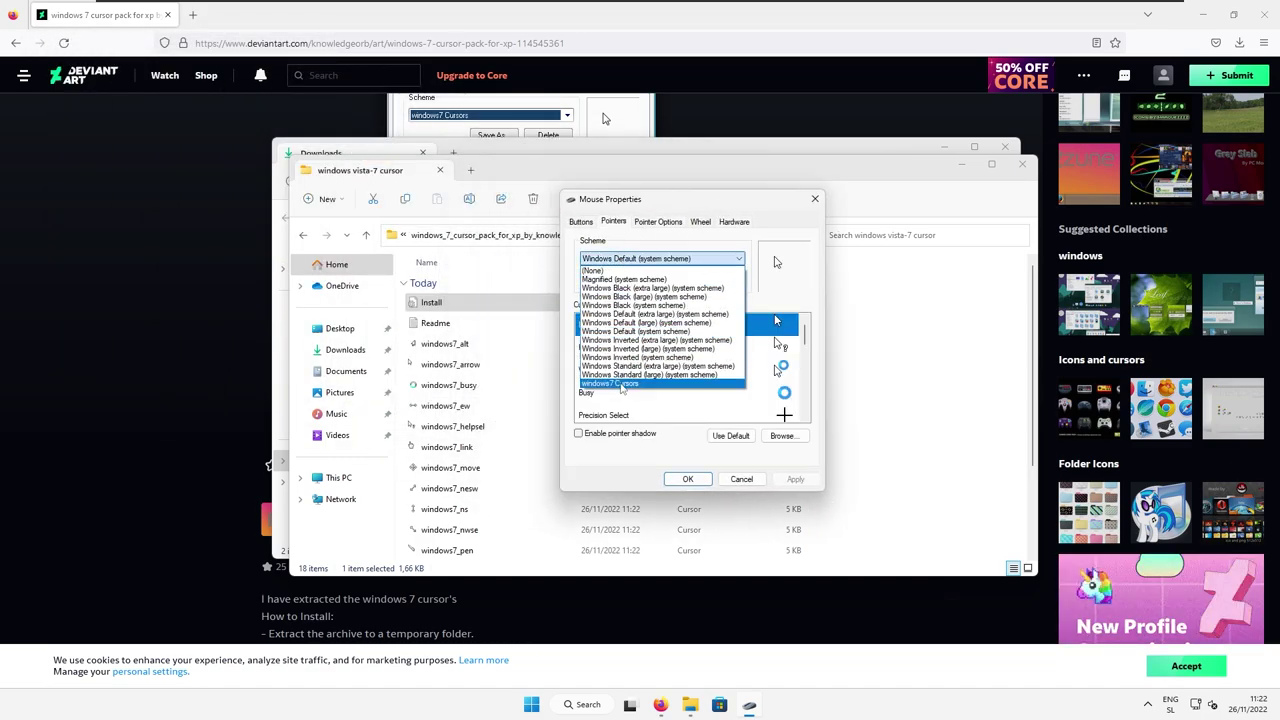
click(626, 390)
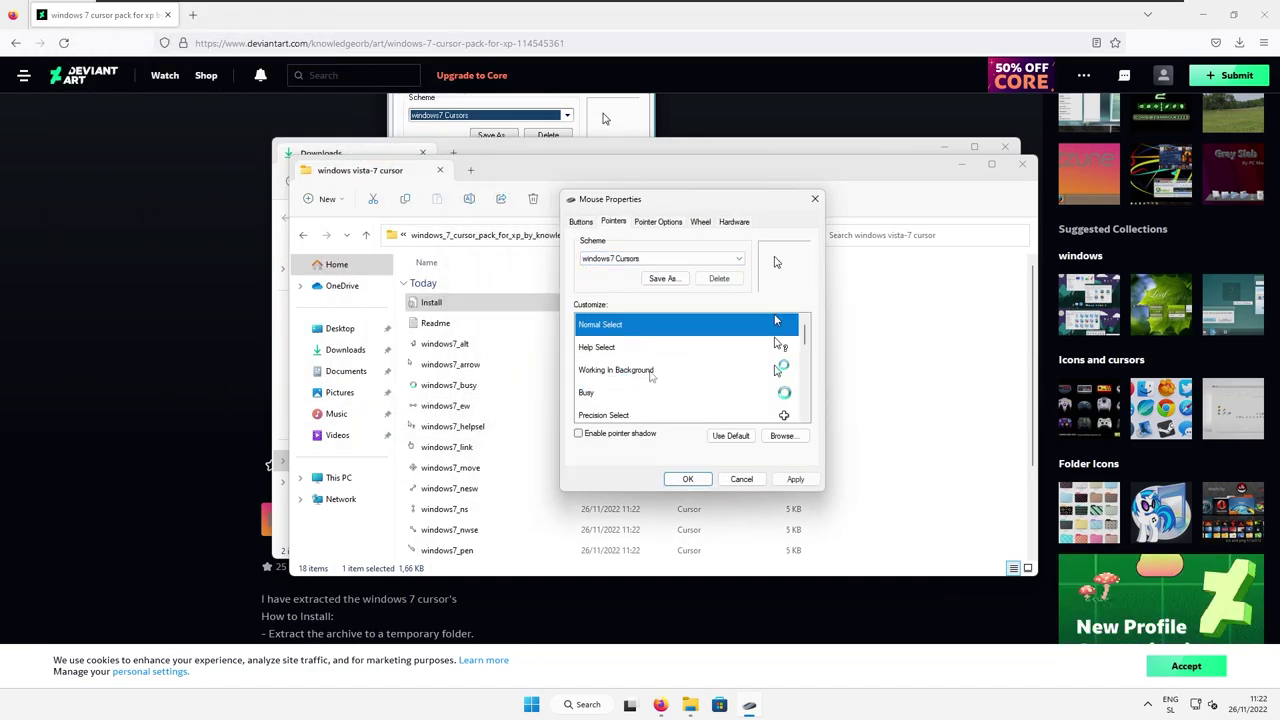
click(805, 481)
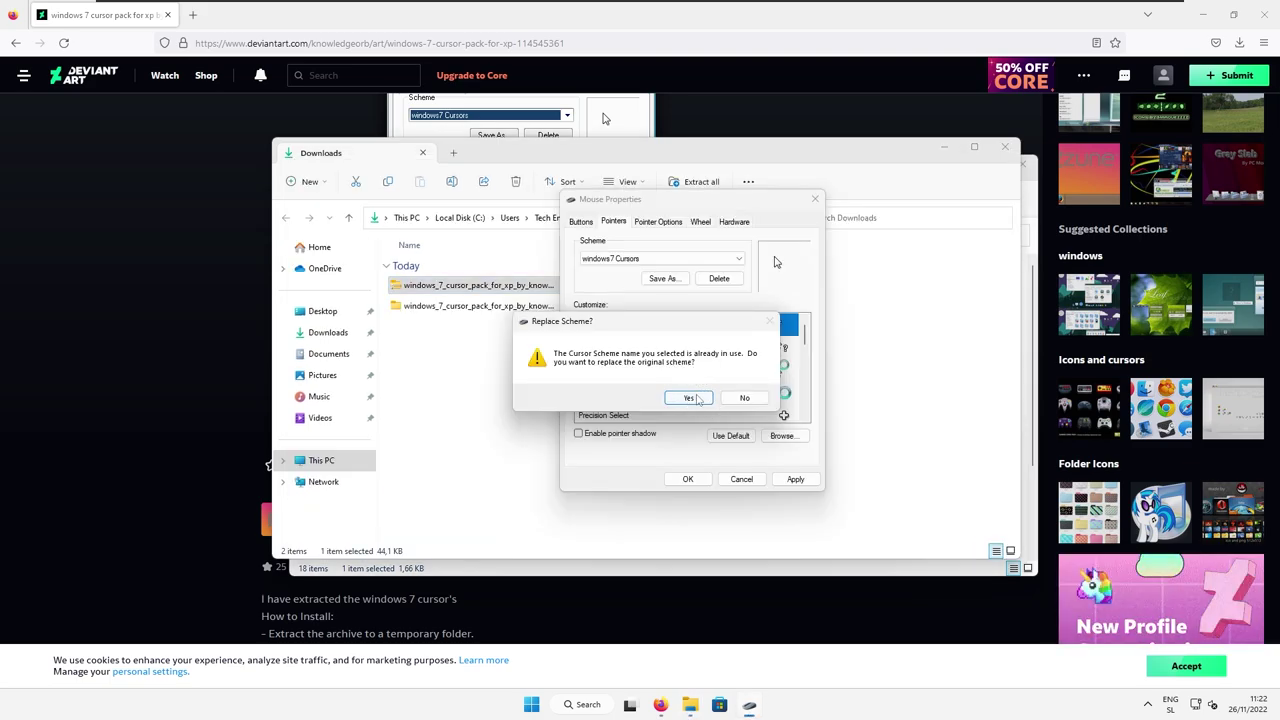
click(690, 398)
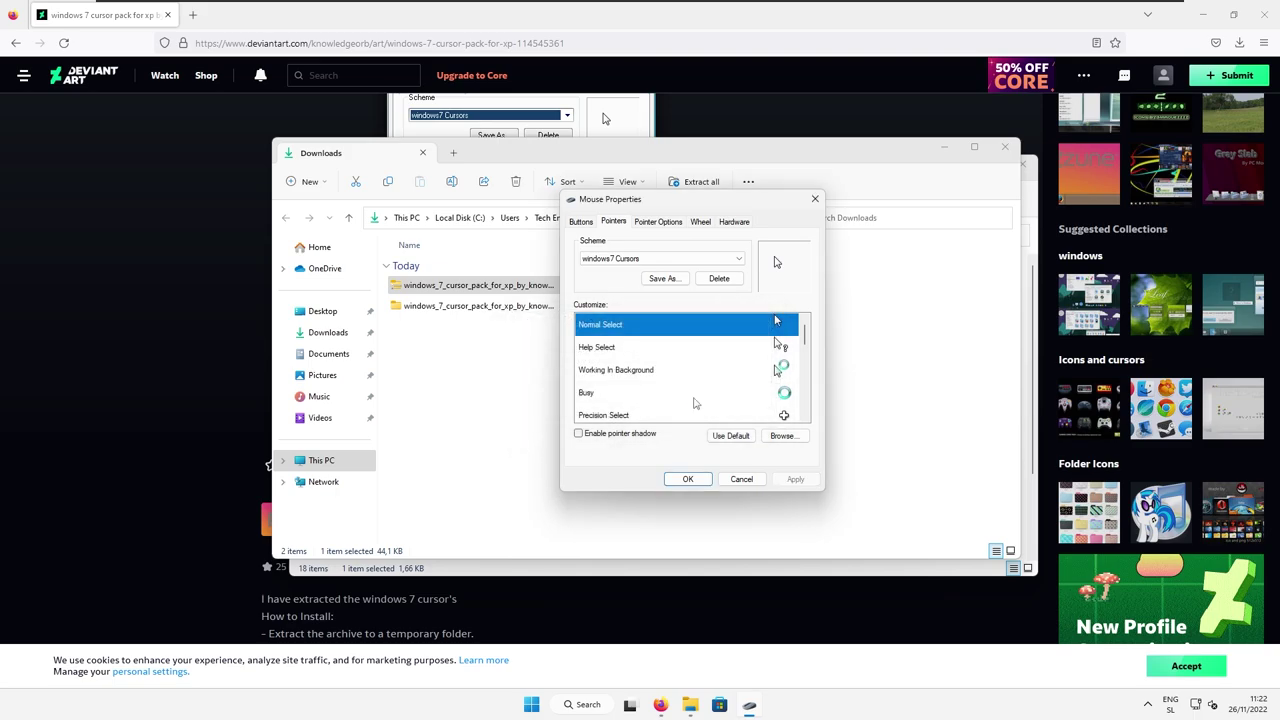
click(688, 479)
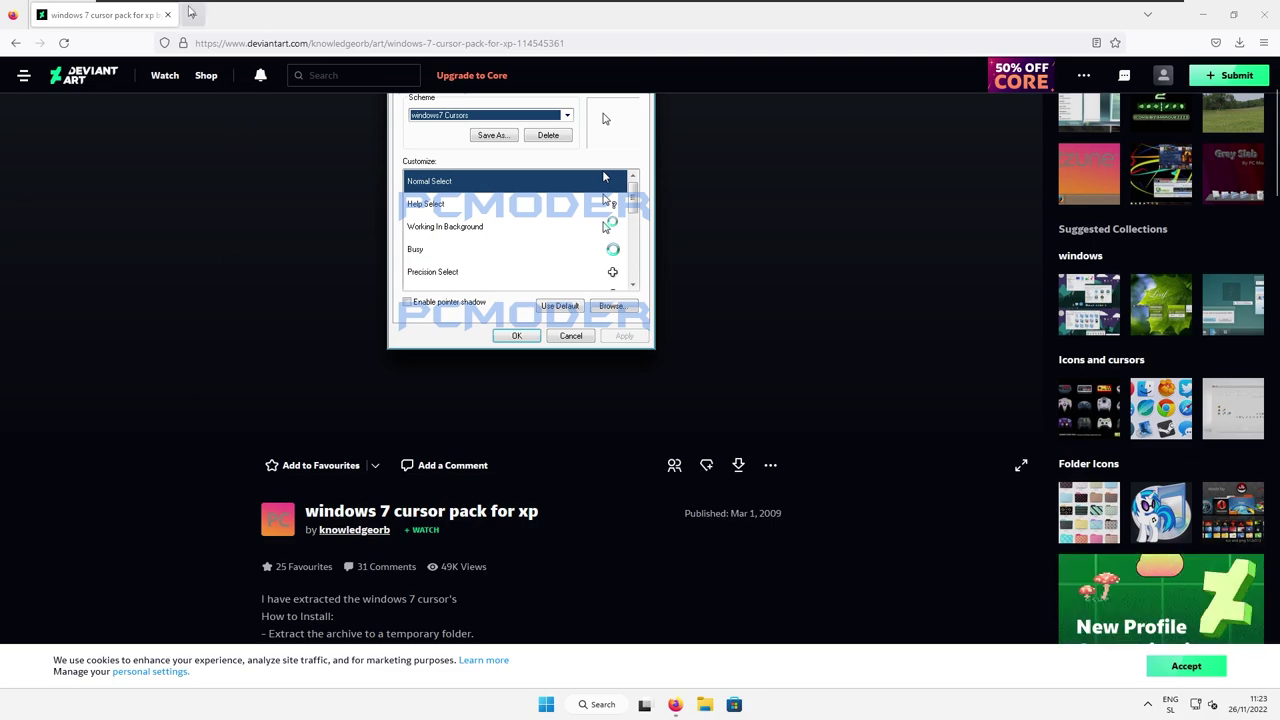
- Replace the DeviantArt page with a new browser tab and search the web for "windows blind by stardockj"
click(193, 14)
click(167, 14)
click(225, 42)
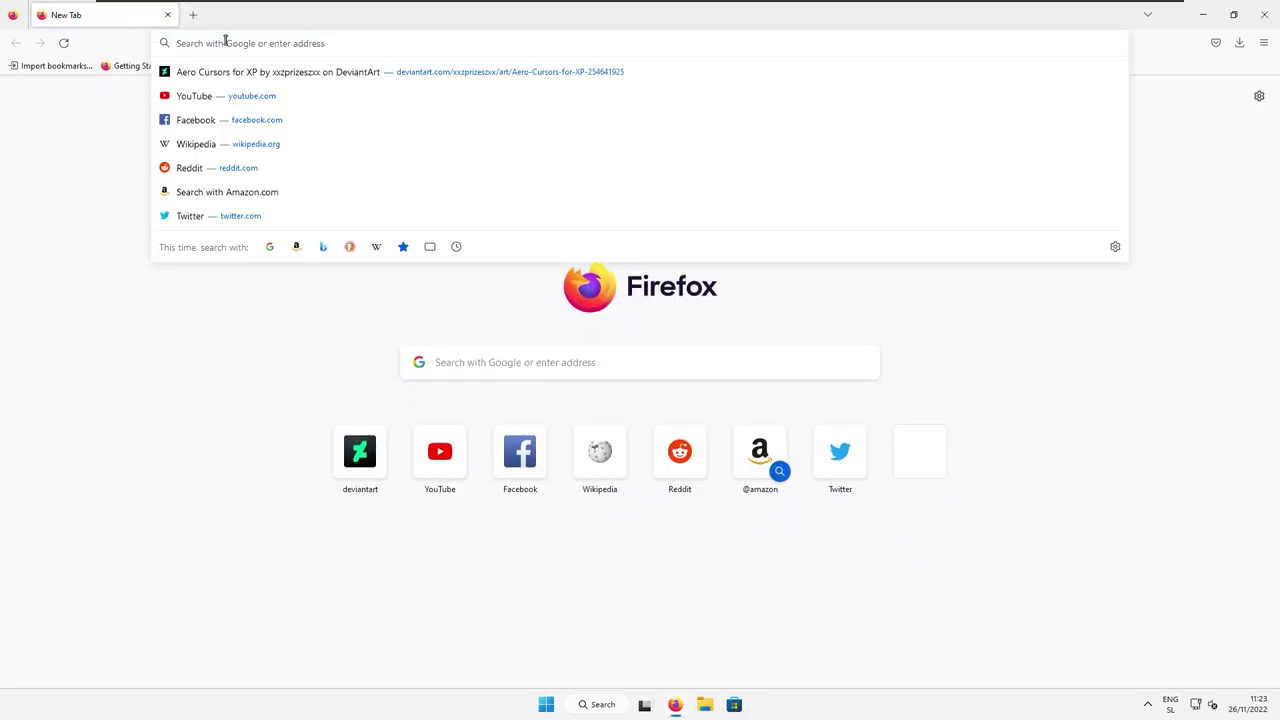
text(window)
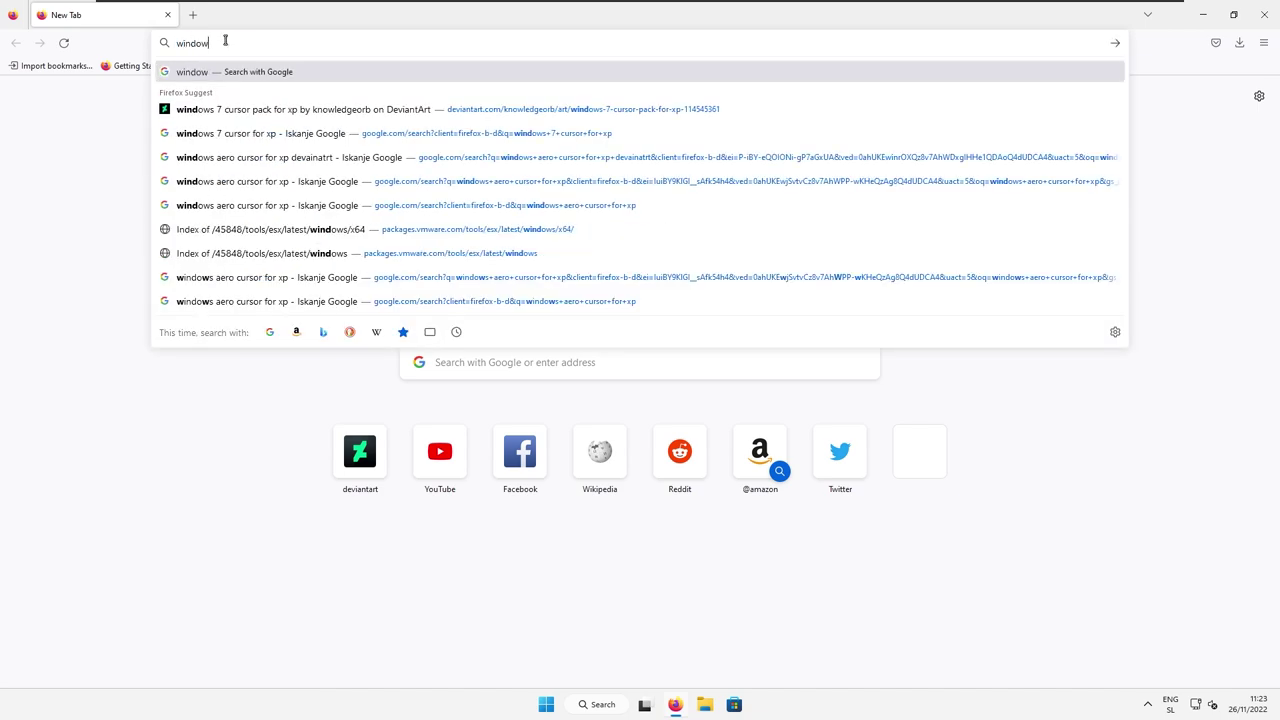
text(s blind by stardockj)
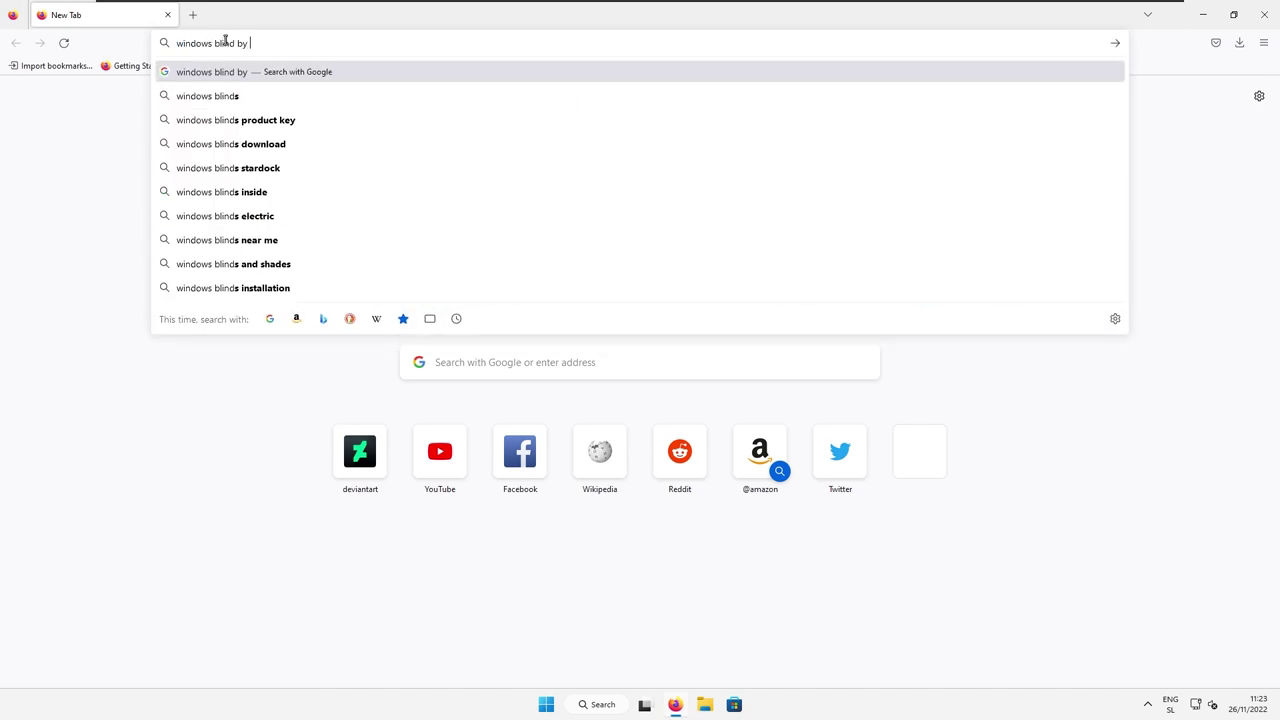
key(Return)
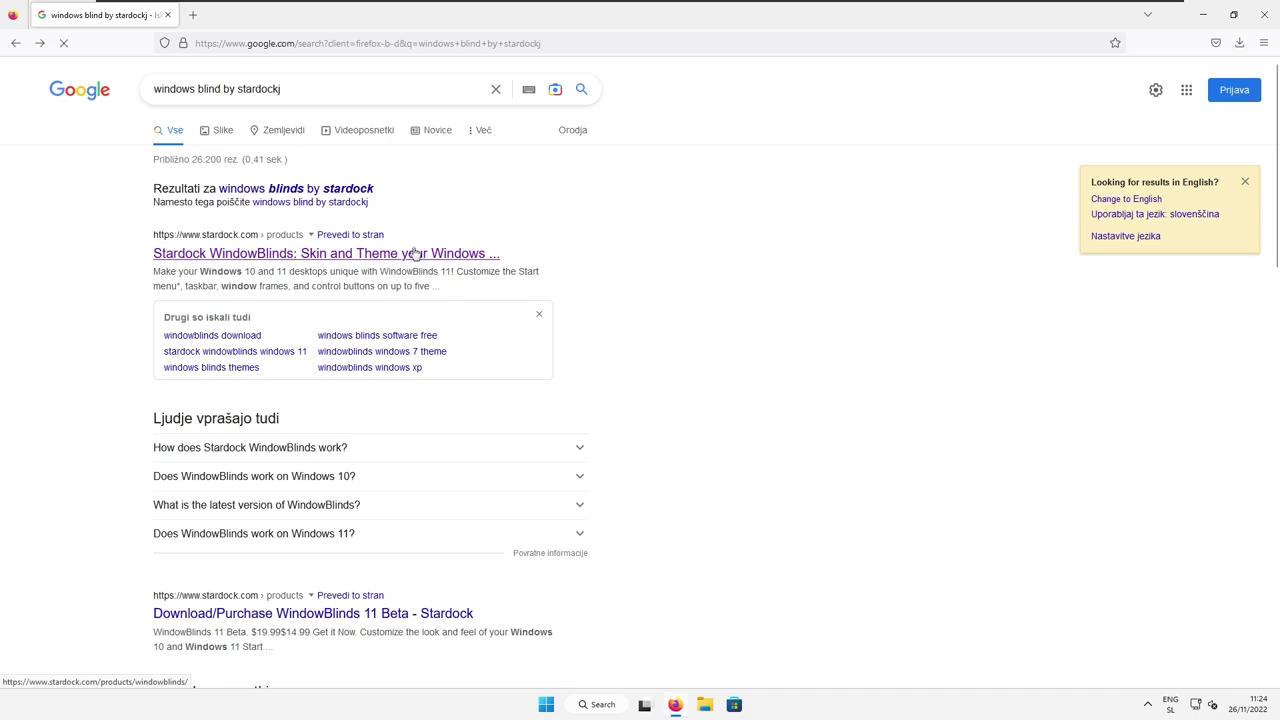
- Open Stardock's WindowBlinds 11 Beta download page and get the free 30-day trial
click(423, 253)
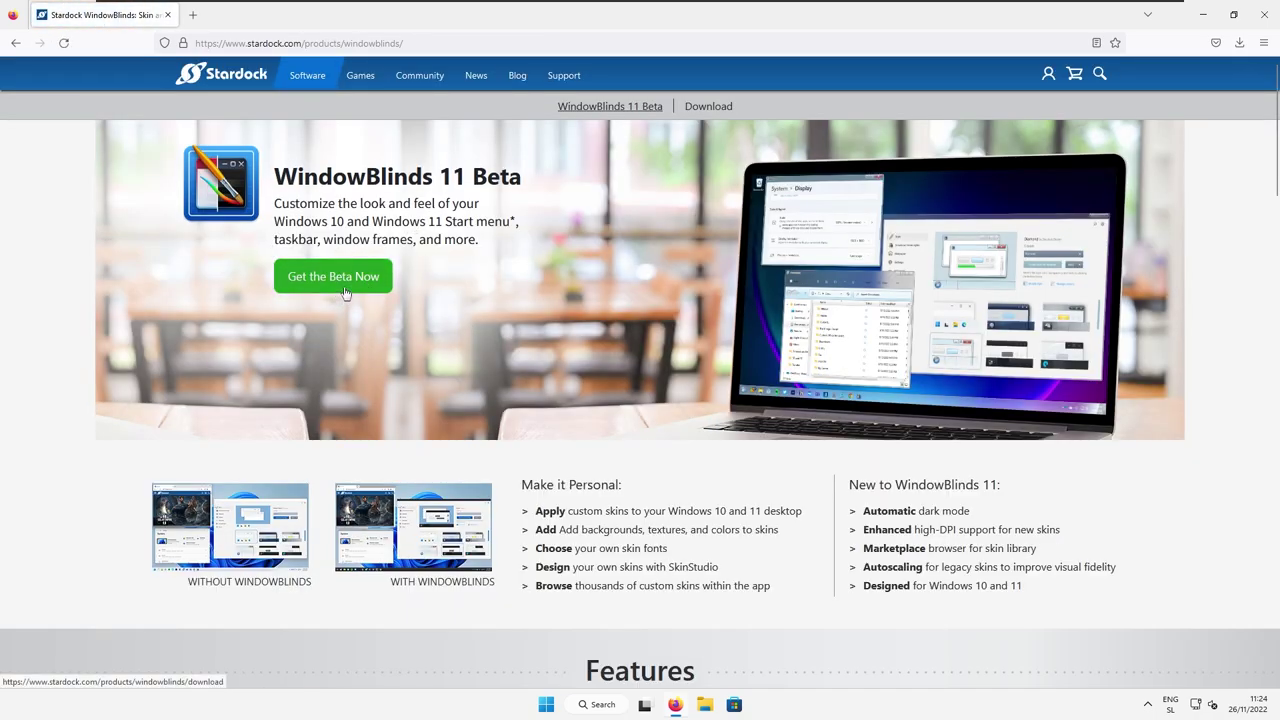
click(345, 291)
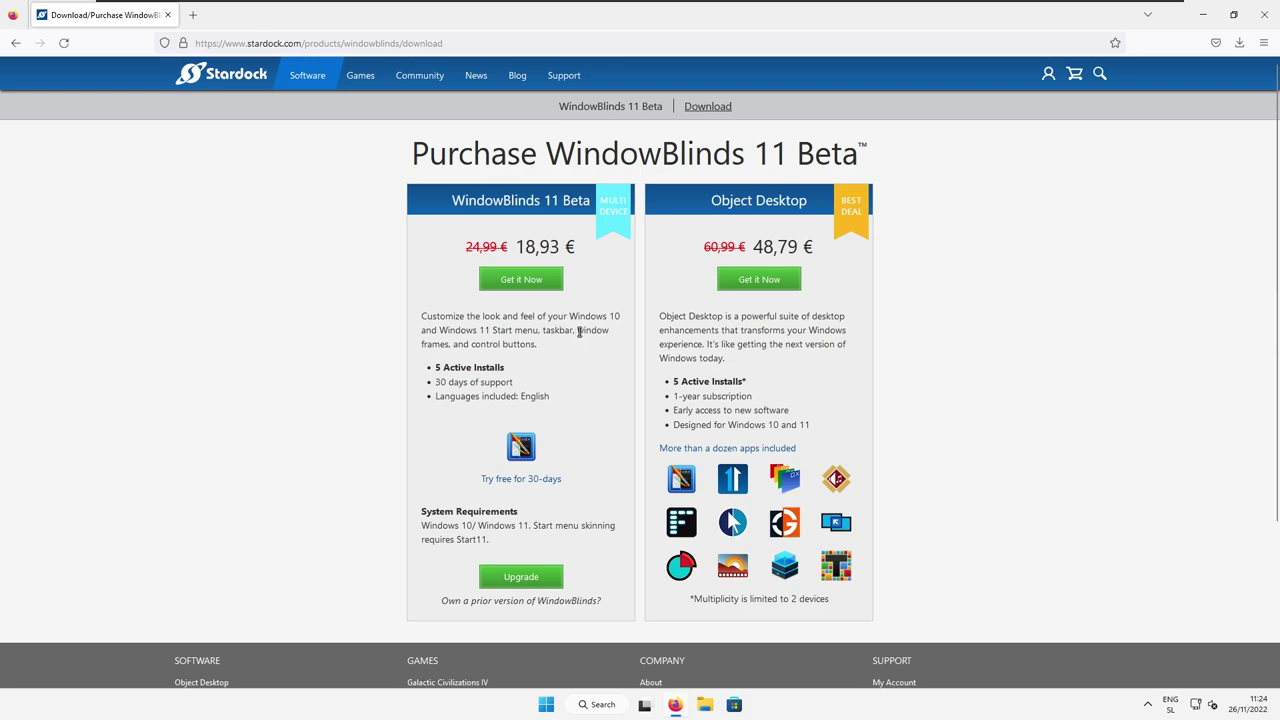
click(534, 482)
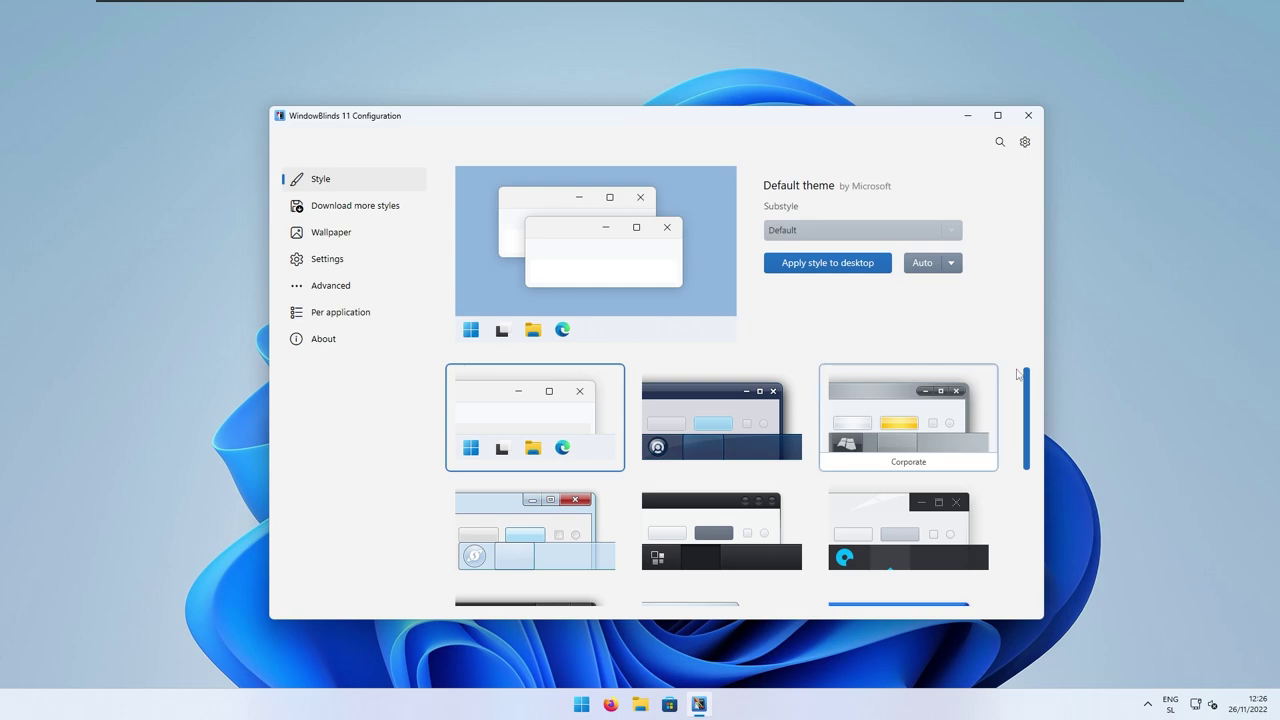
- Browse the downloadable WindowBlinds styles and open the website page of the Fall 2022 style
drag(1029, 378, 1010, 343)
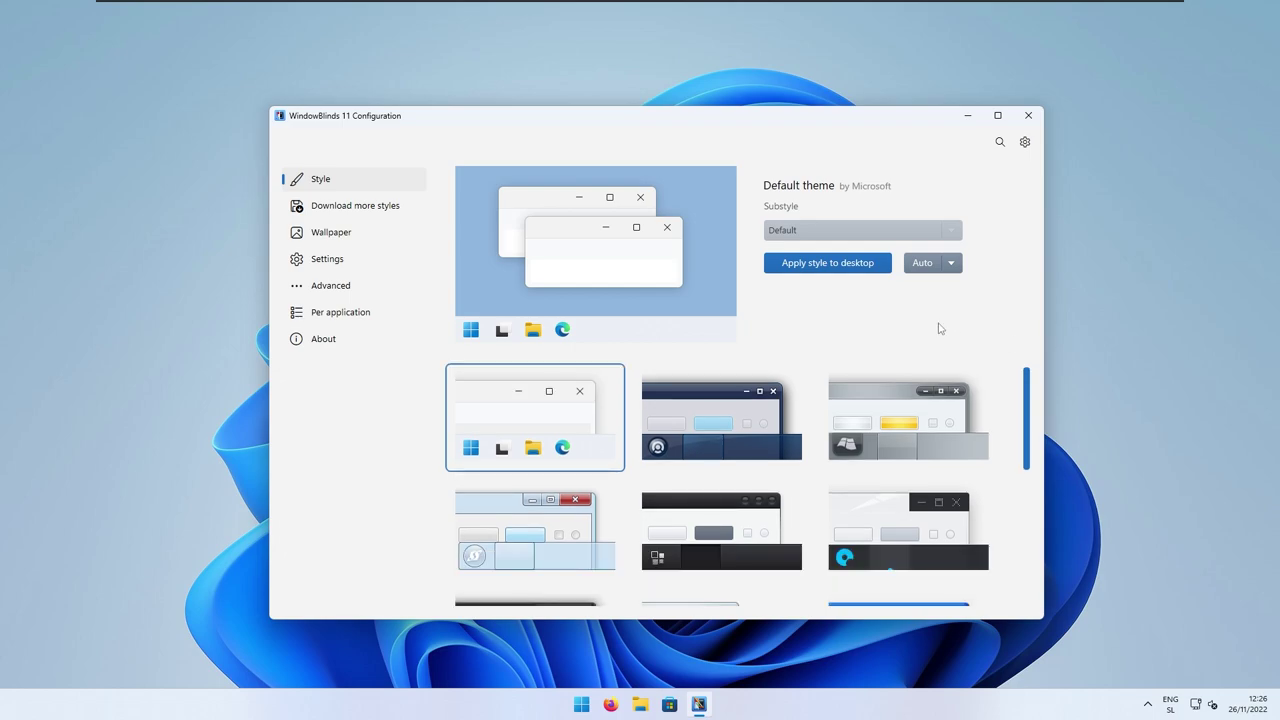
click(376, 210)
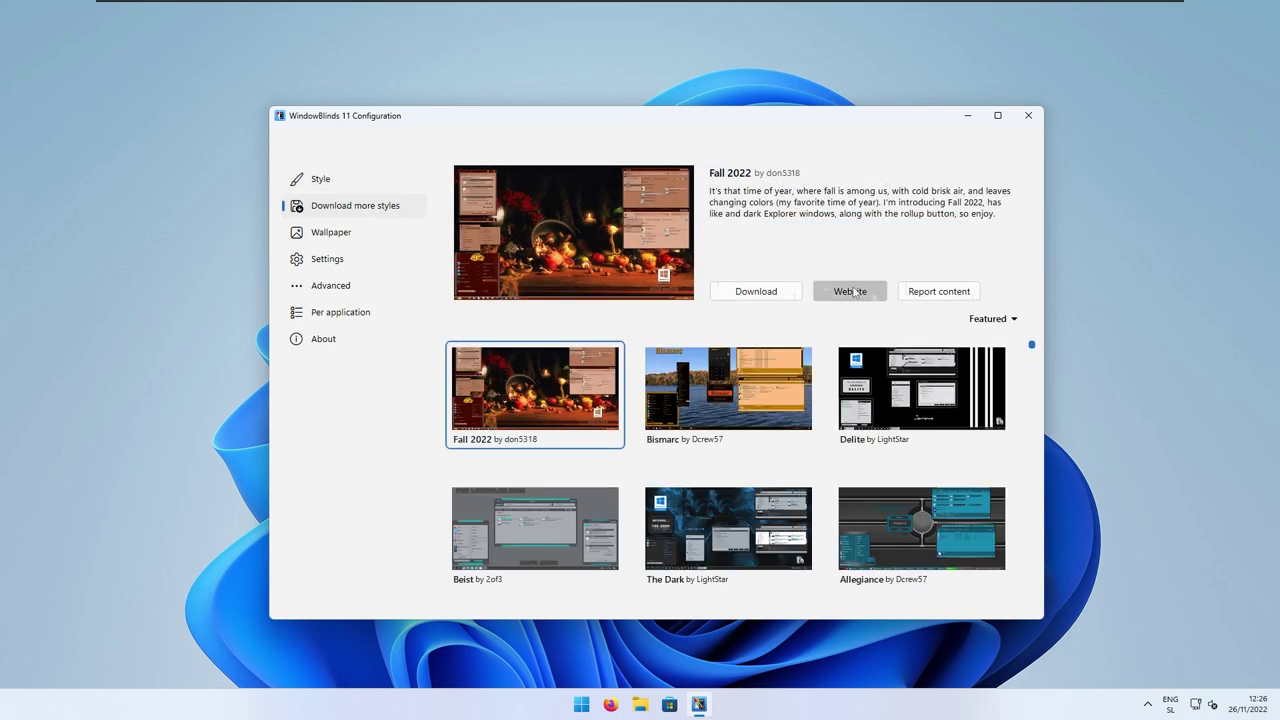
click(850, 291)
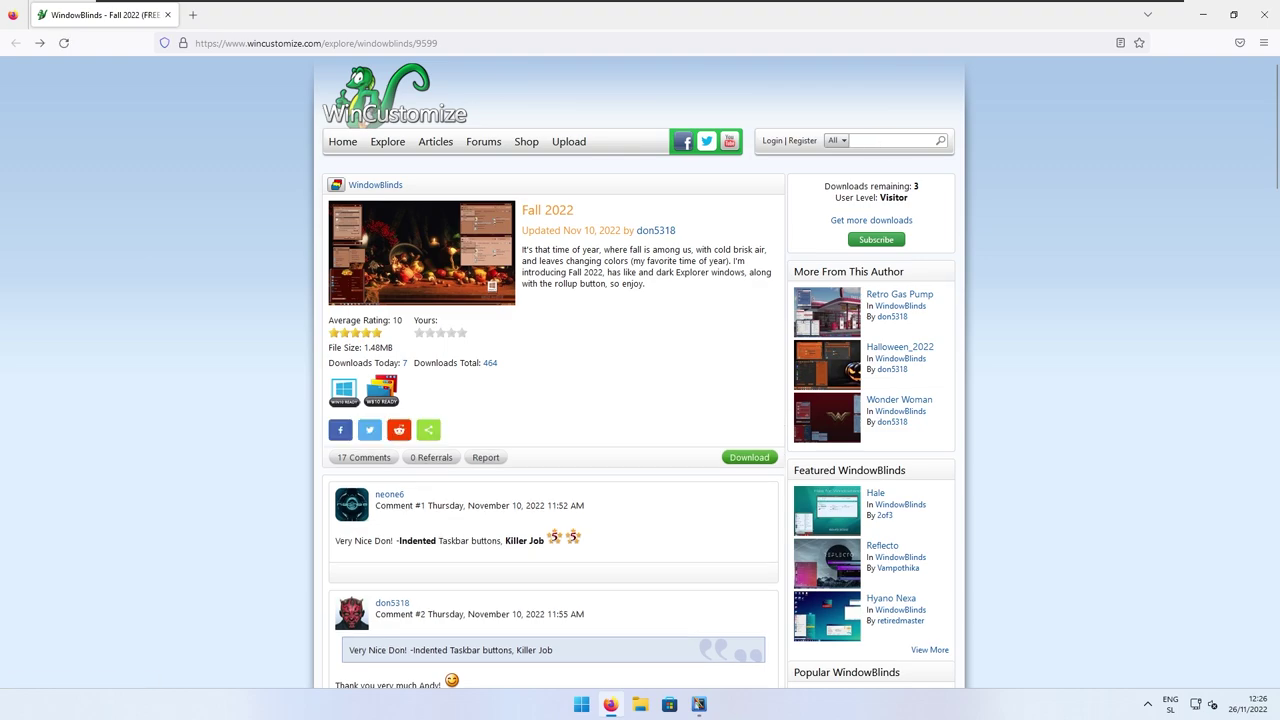
- Search the WindowBlinds category of WinCustomize for "windows 7"
click(839, 143)
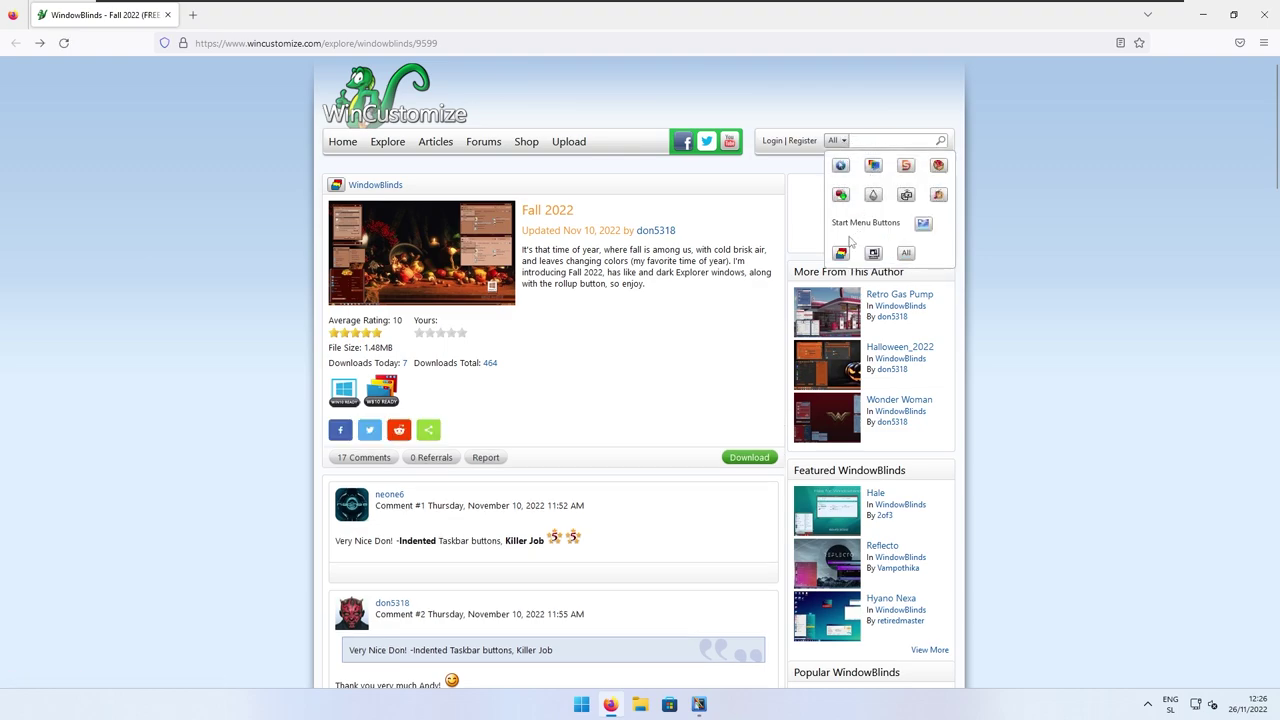
click(843, 256)
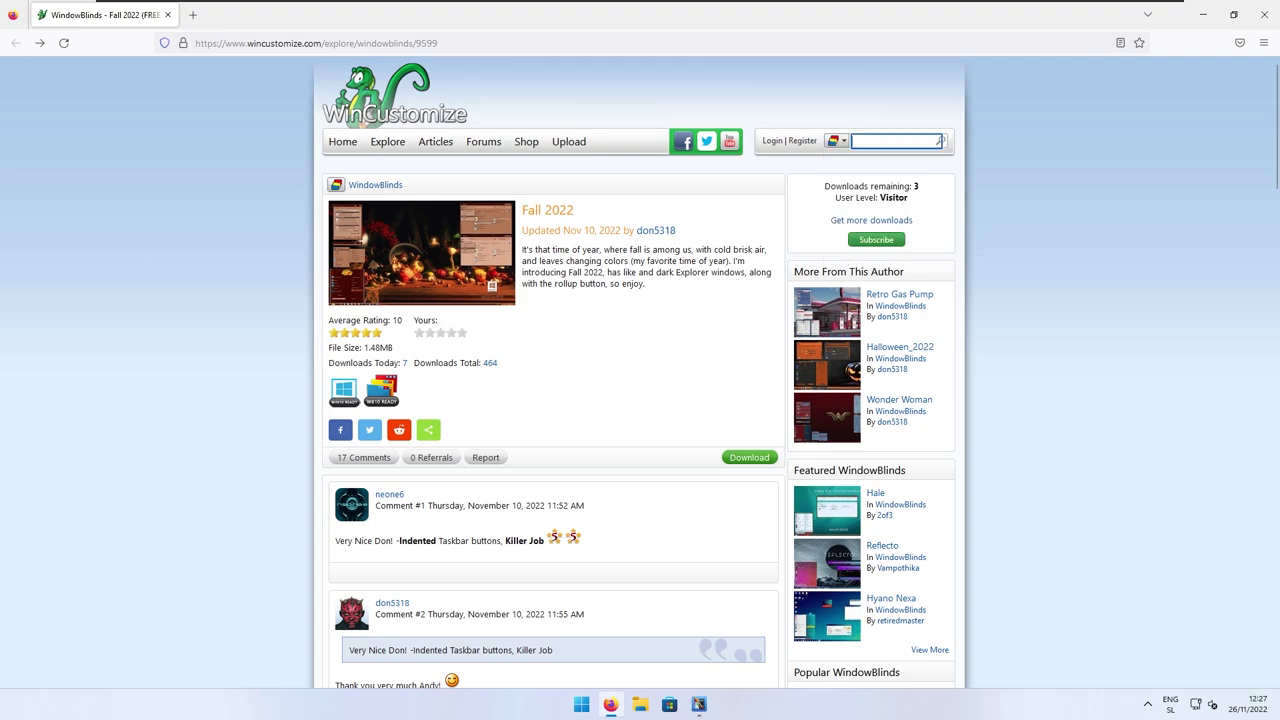
text(windows 7)
click(946, 146)
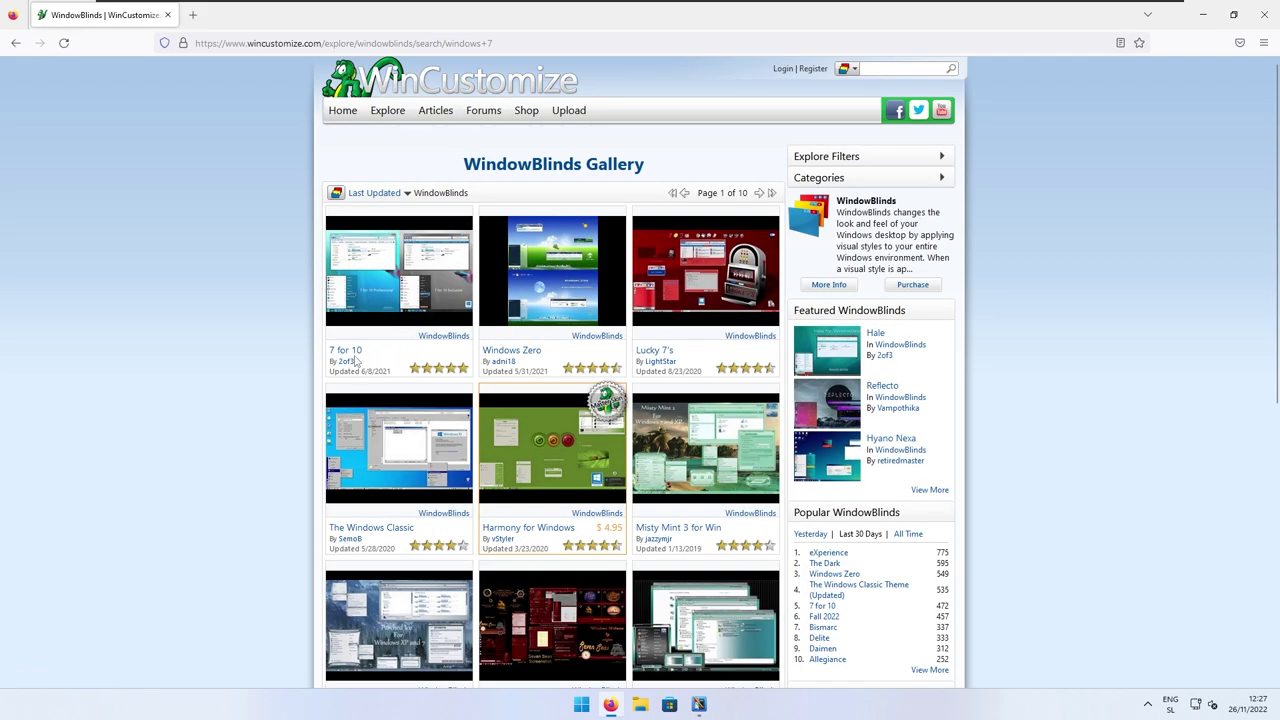
- Download the "7 for 10" skin, open the 7 for 10.wba file to install it, and minimize the browser
click(414, 289)
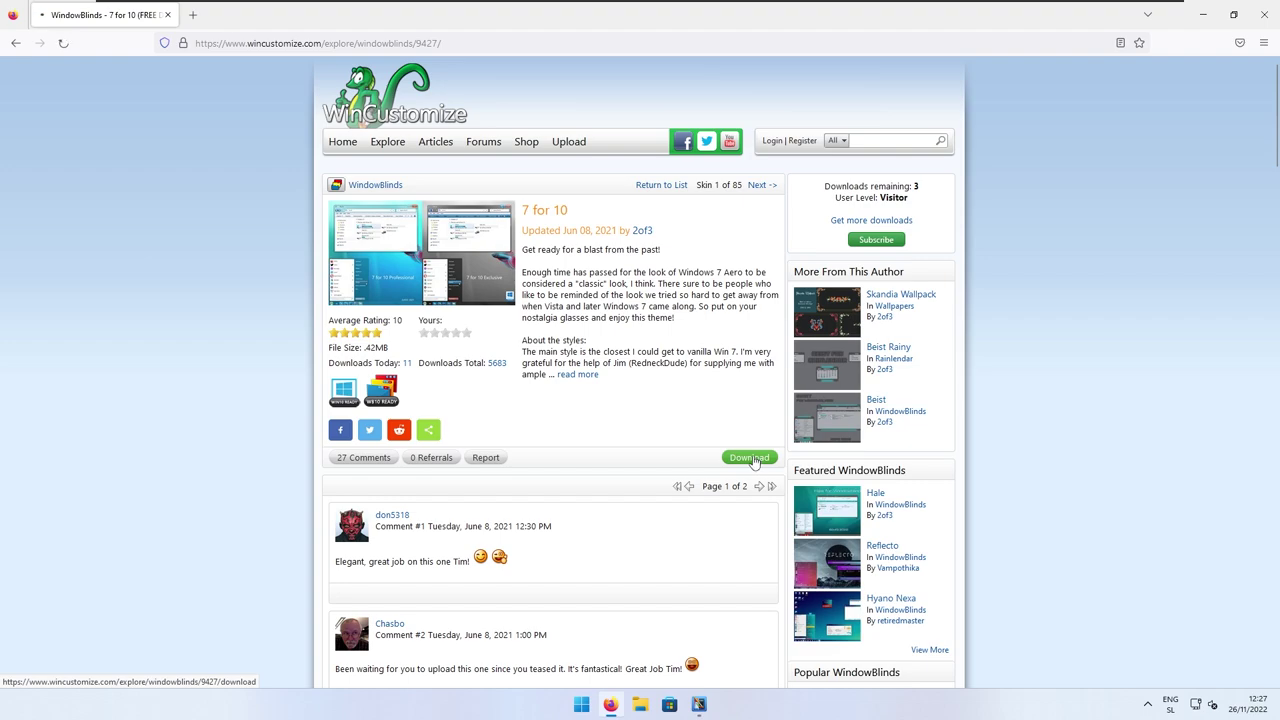
click(754, 461)
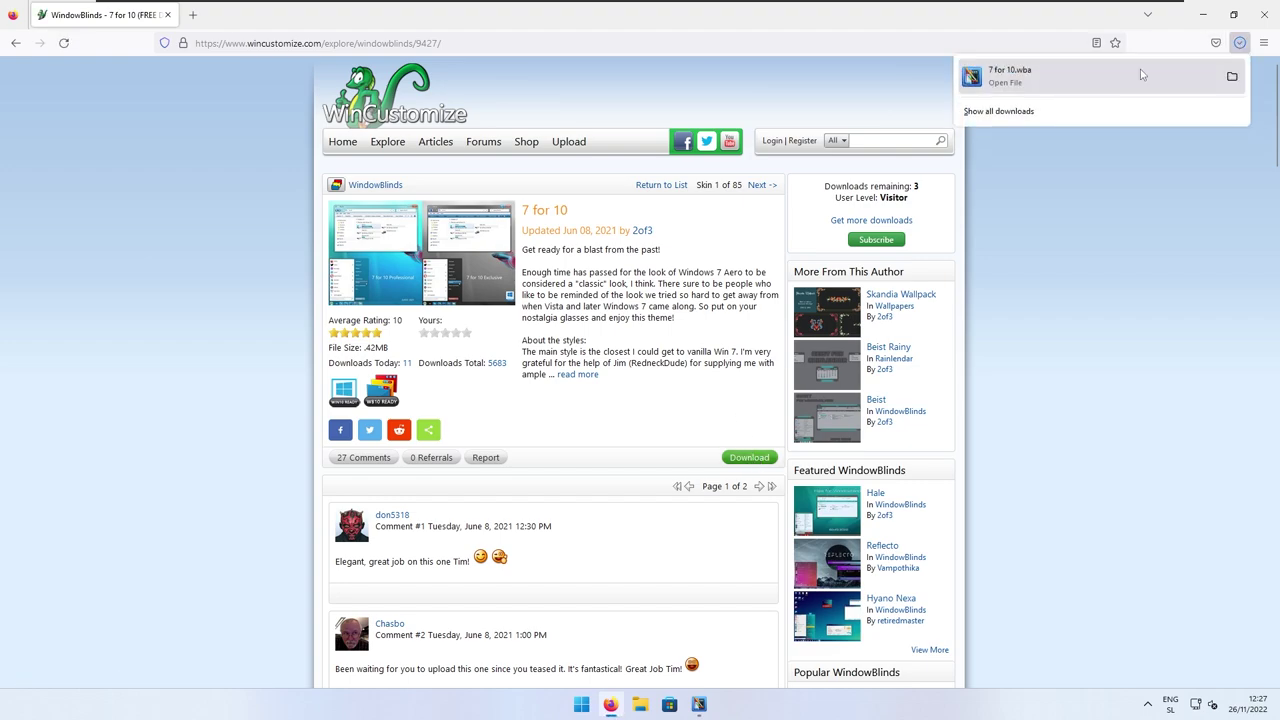
click(1039, 77)
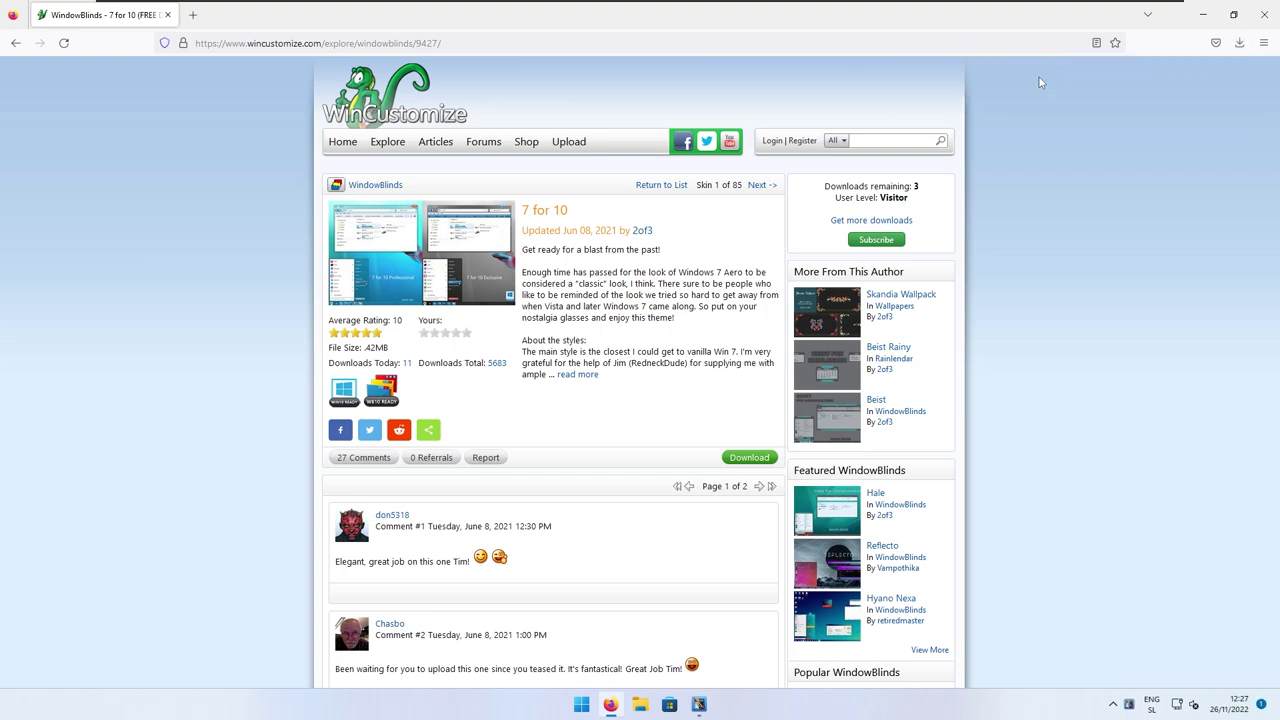
click(1251, 586)
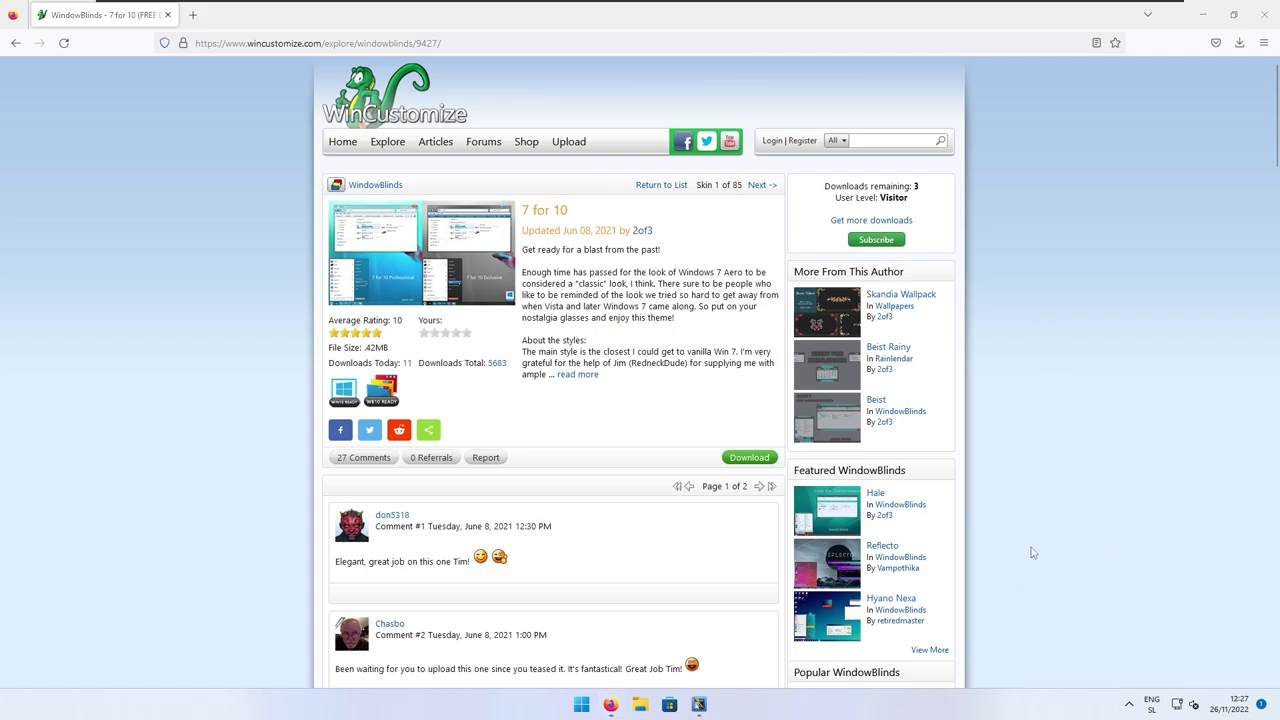
click(1203, 14)
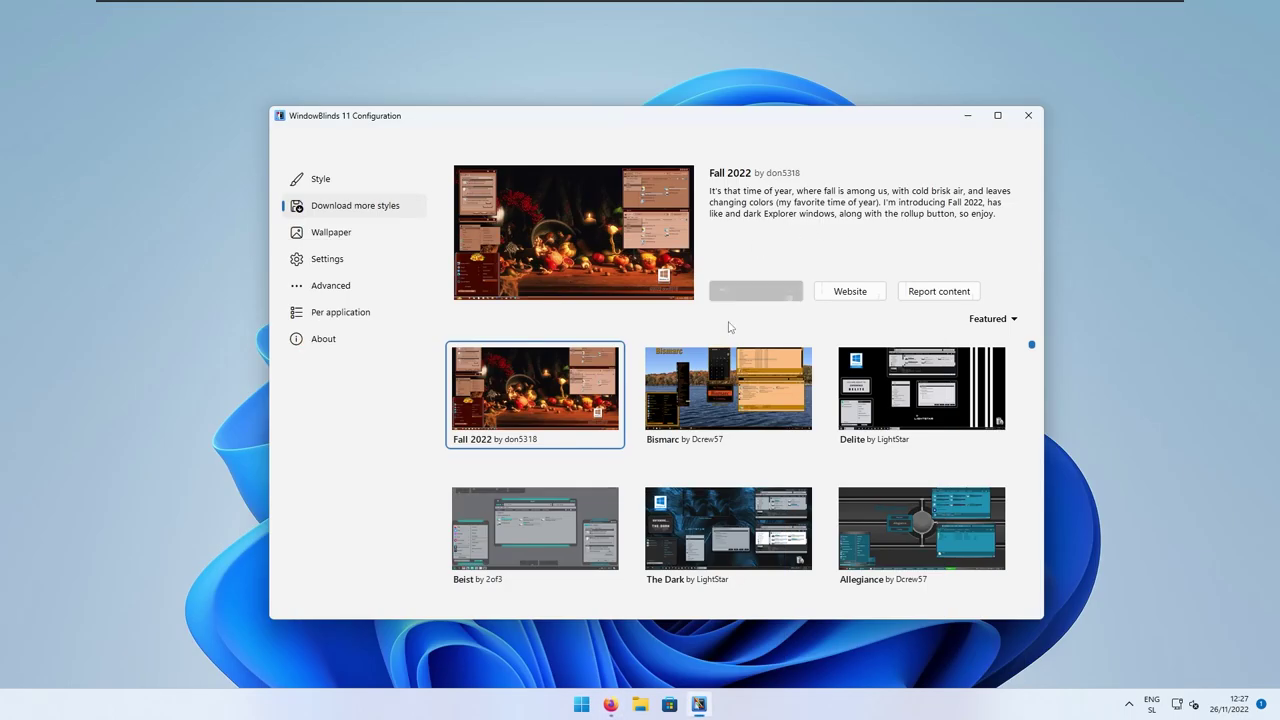
- Apply the installed "7 for 10" style with the "7 for 10 v2" substyle to the desktop, keeping the theme-switch reminder on
click(340, 182)
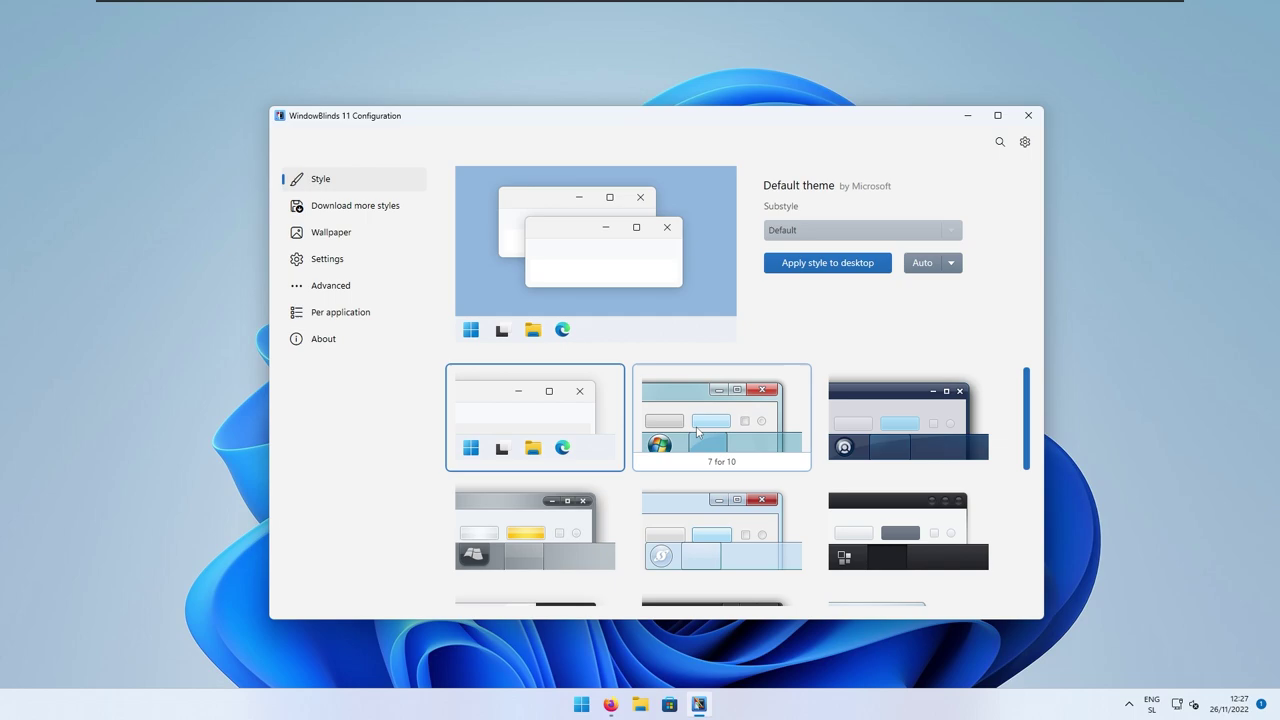
click(731, 413)
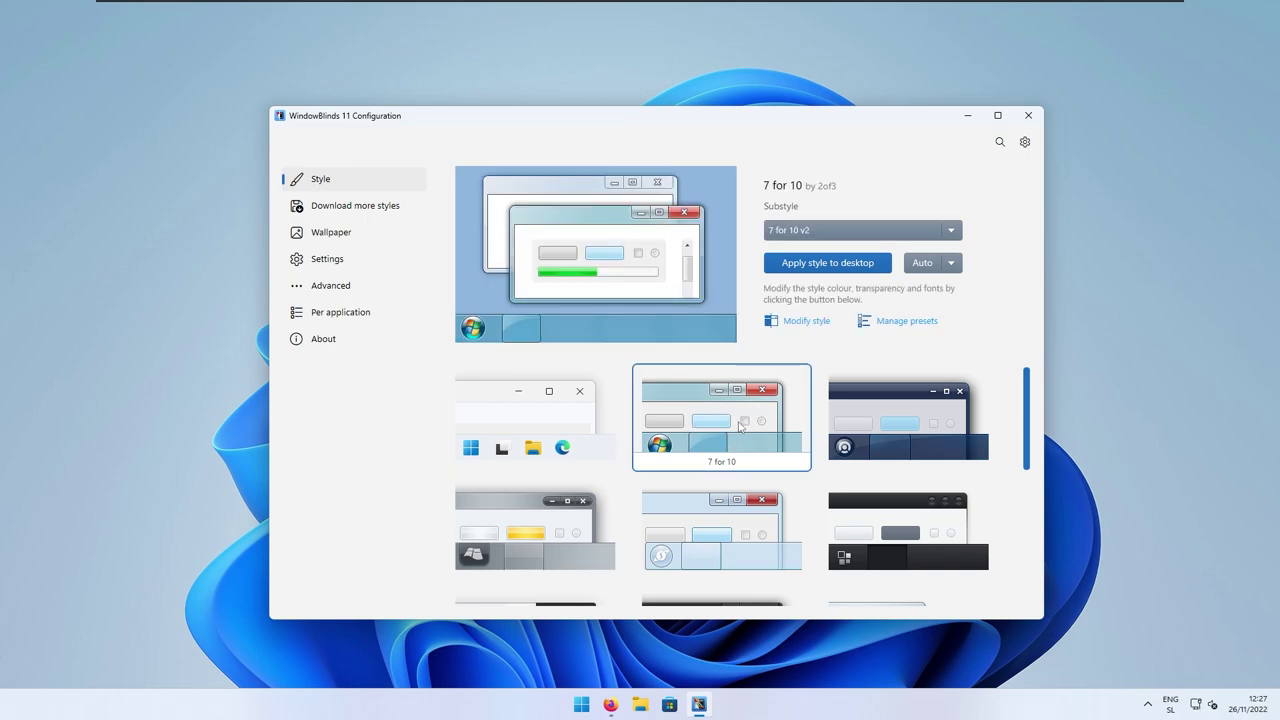
click(951, 232)
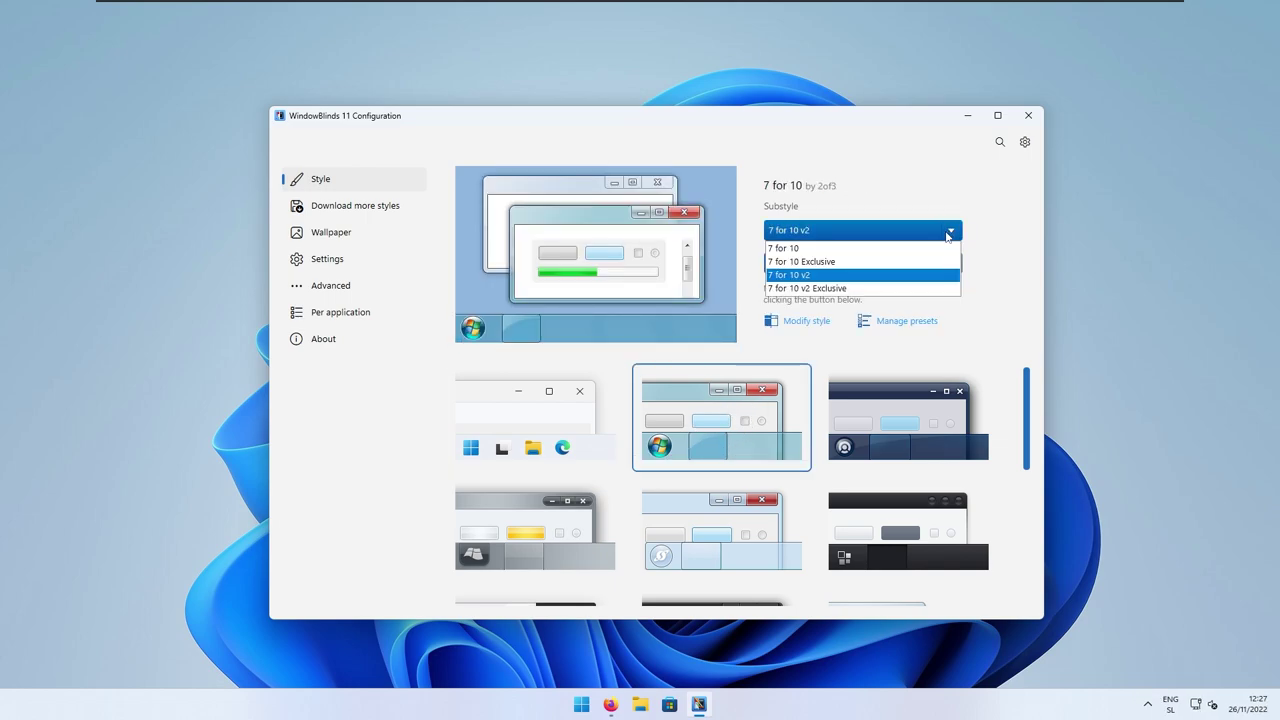
click(815, 275)
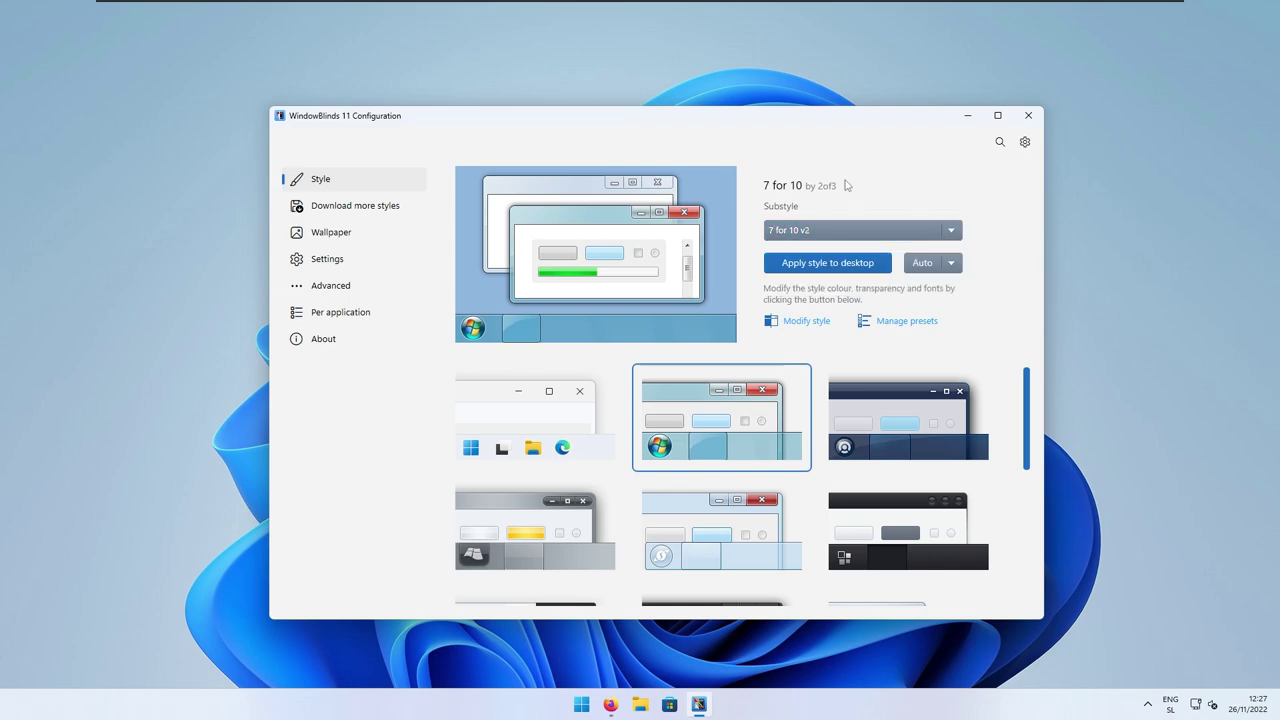
click(816, 263)
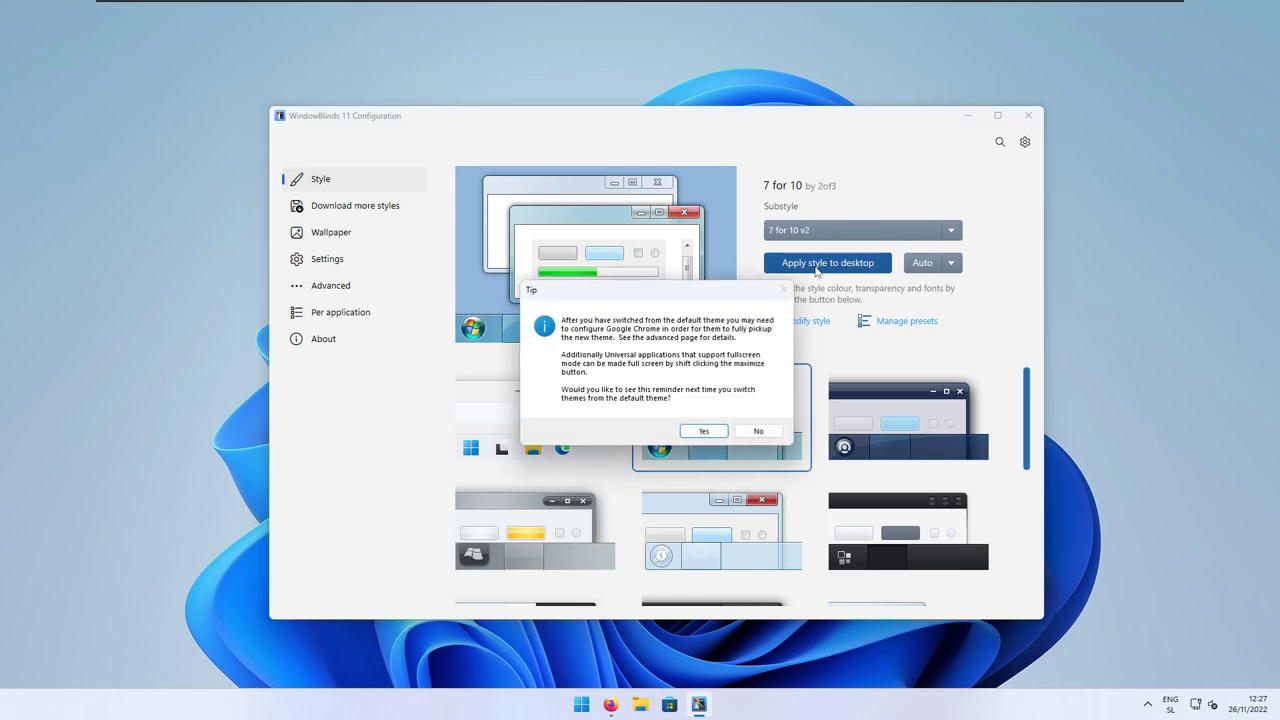
click(724, 430)
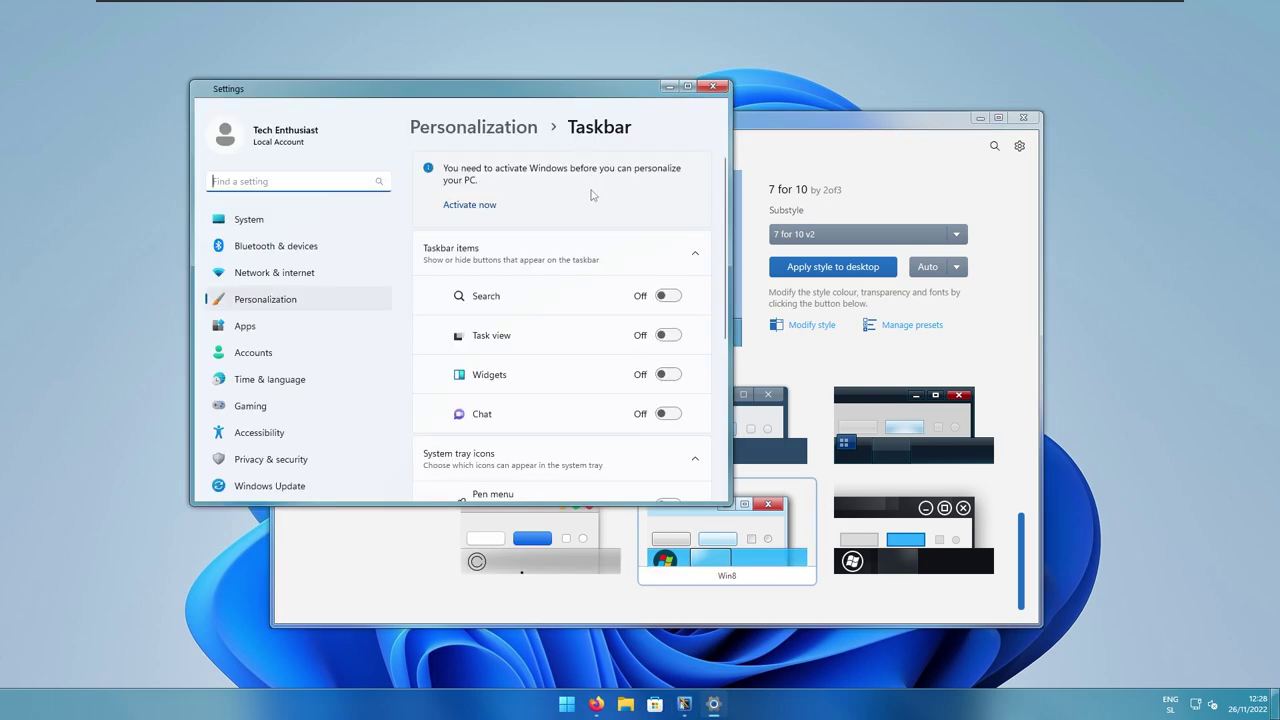
- Set the taskbar alignment to Left in the taskbar behaviors and close Settings
scroll(580, 422, down, 5)
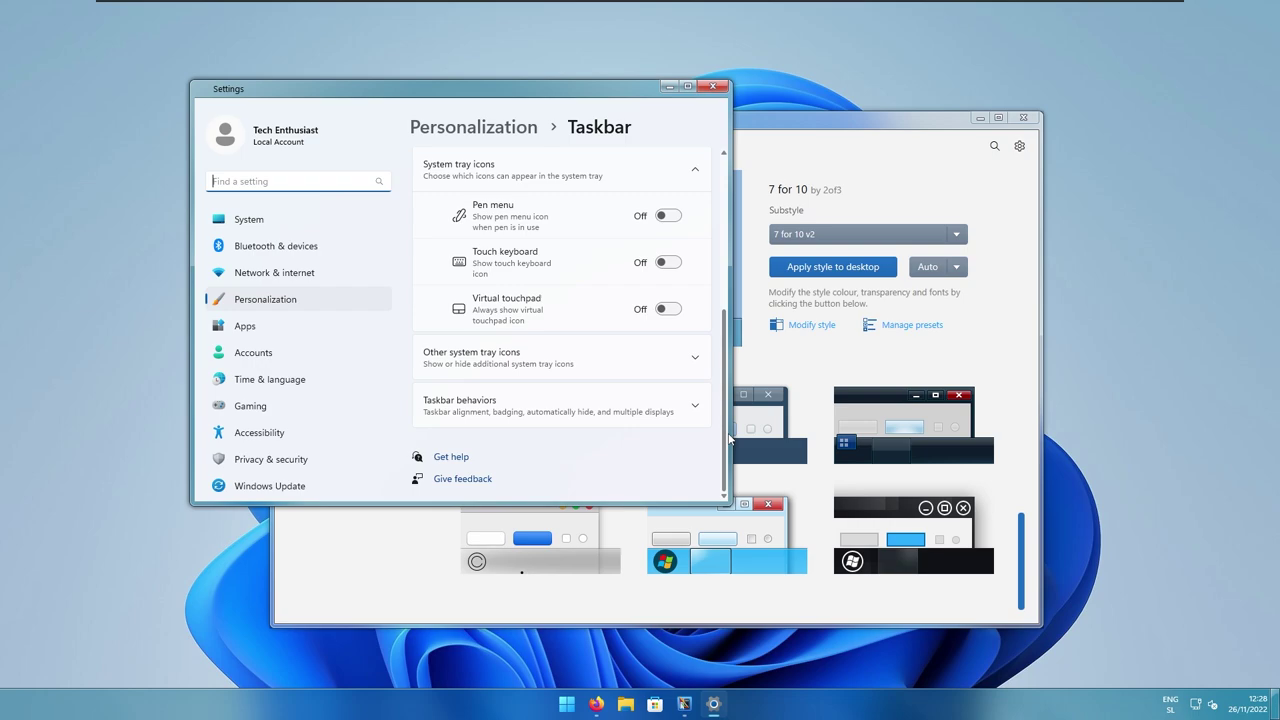
click(568, 422)
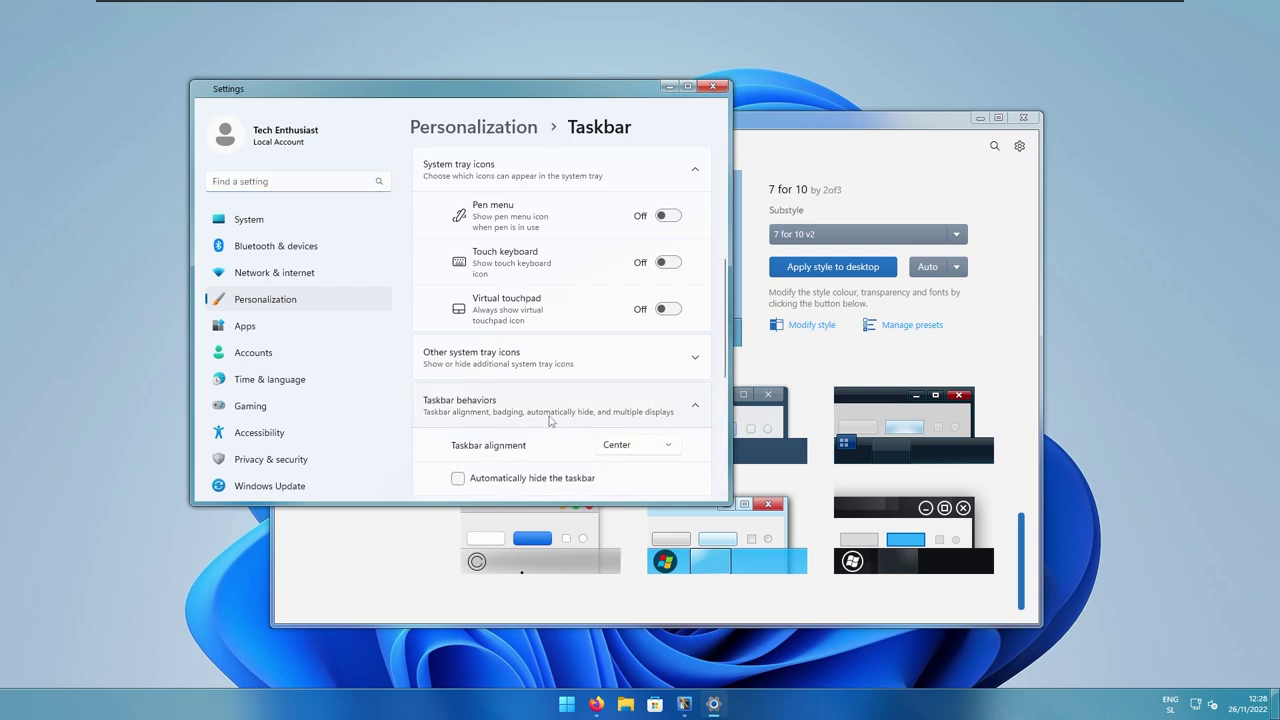
scroll(548, 421, down, 1)
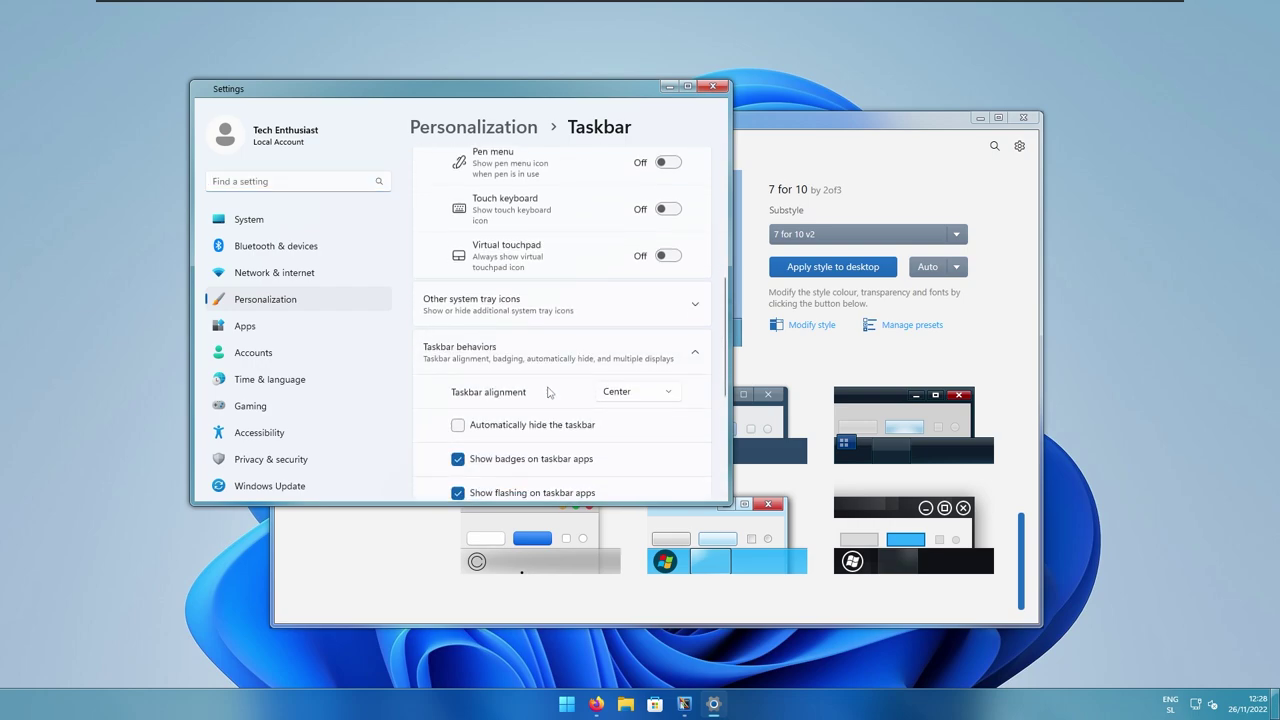
click(655, 392)
click(612, 367)
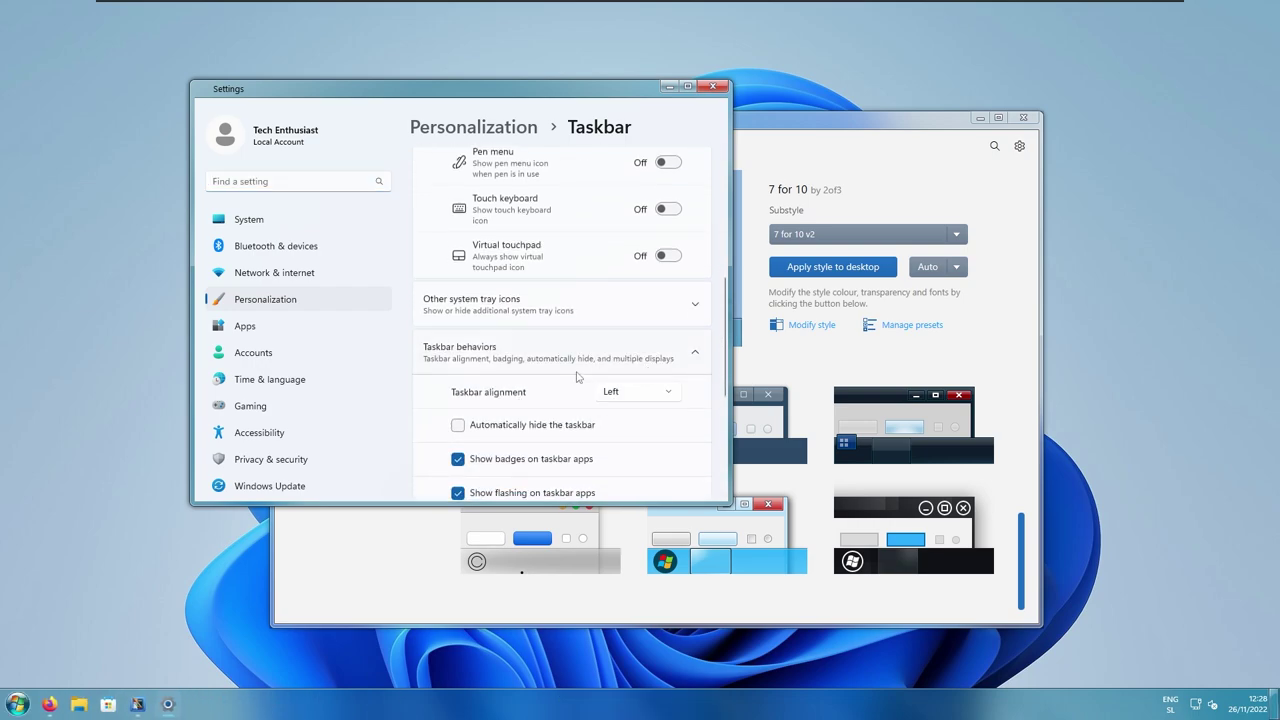
click(712, 88)
- Check the look of the Start menu and close the WindowBlinds 11 configuration window
click(22, 706)
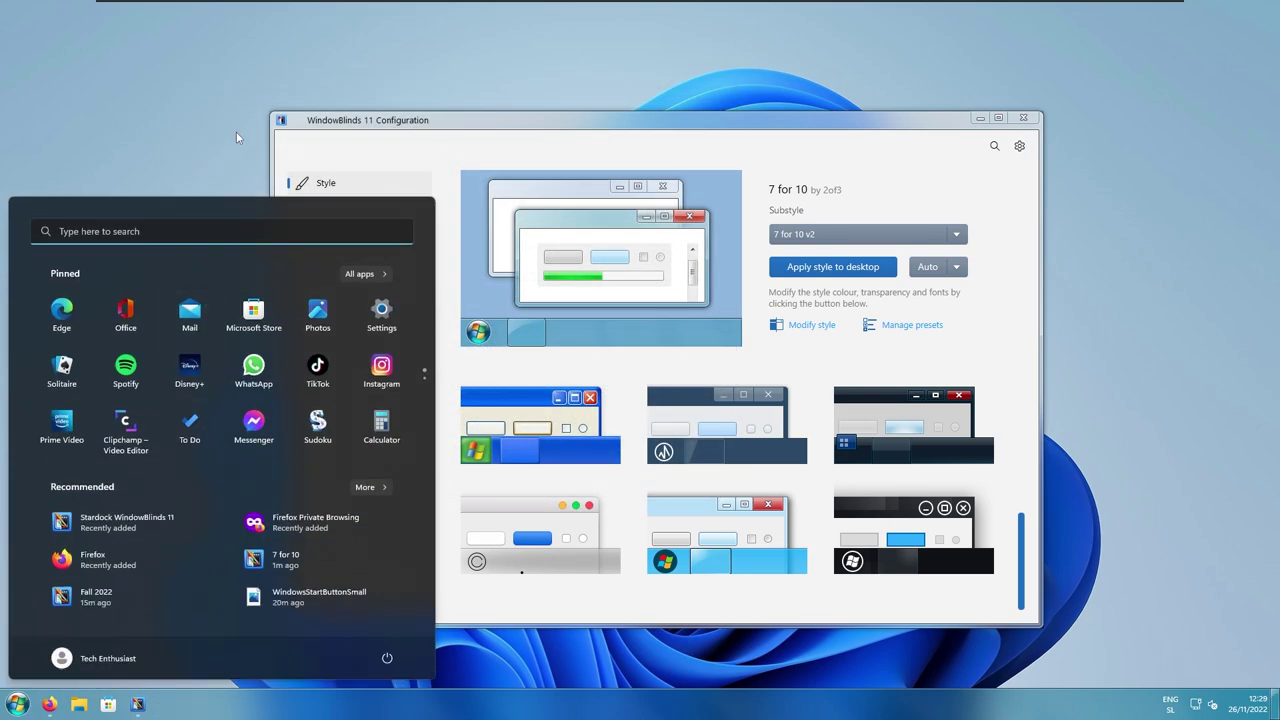
click(640, 120)
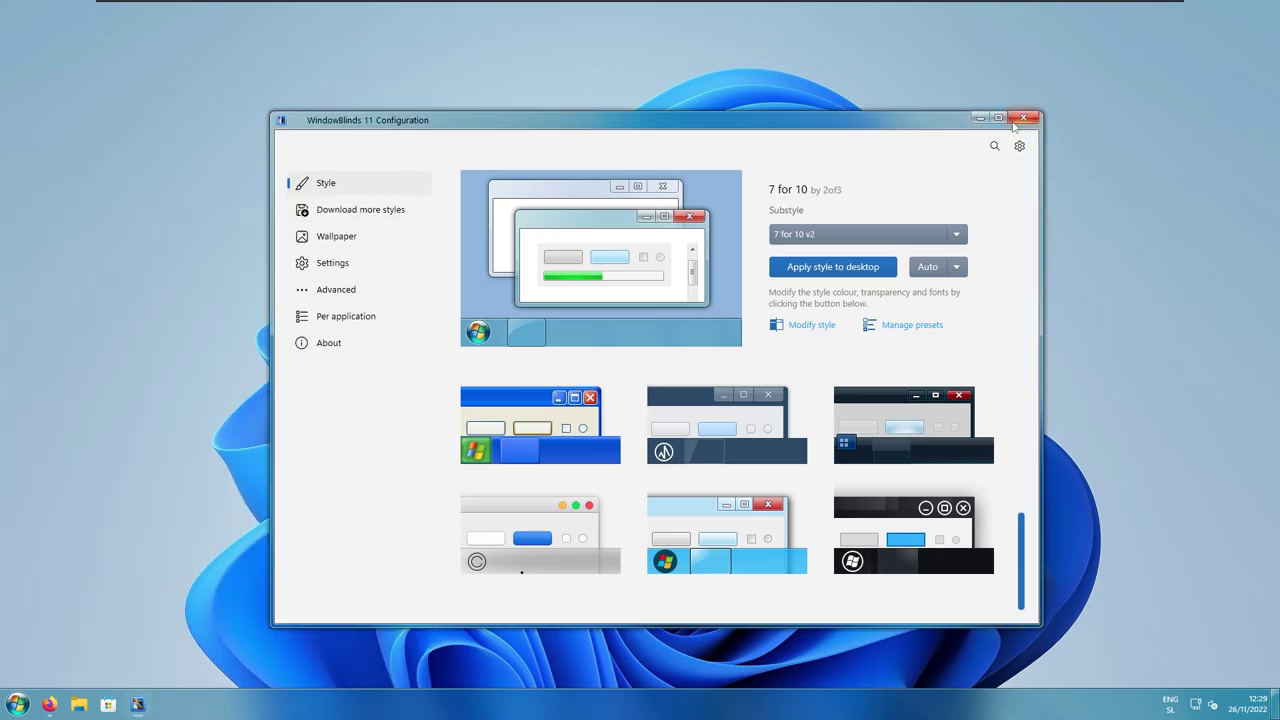
click(1023, 118)
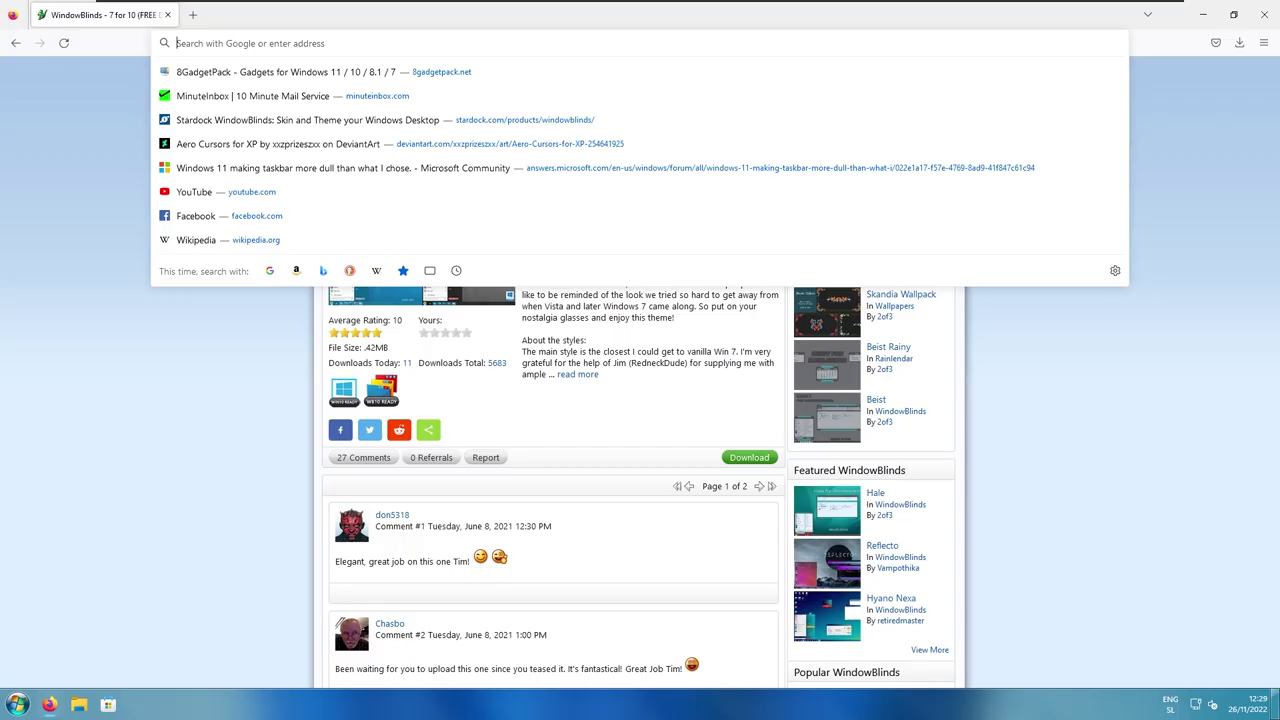
- Search the web for "start 11" and open the purchase and download page of Stardock Start11
text(start 11)
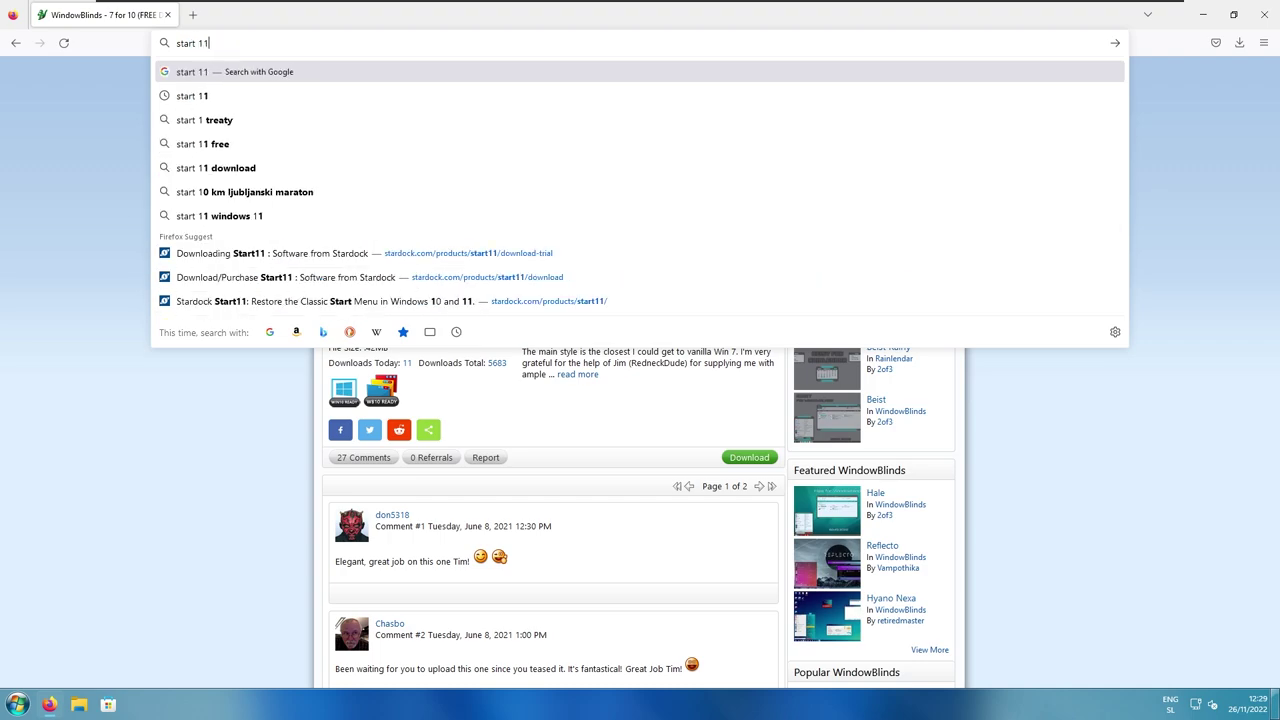
key(Return)
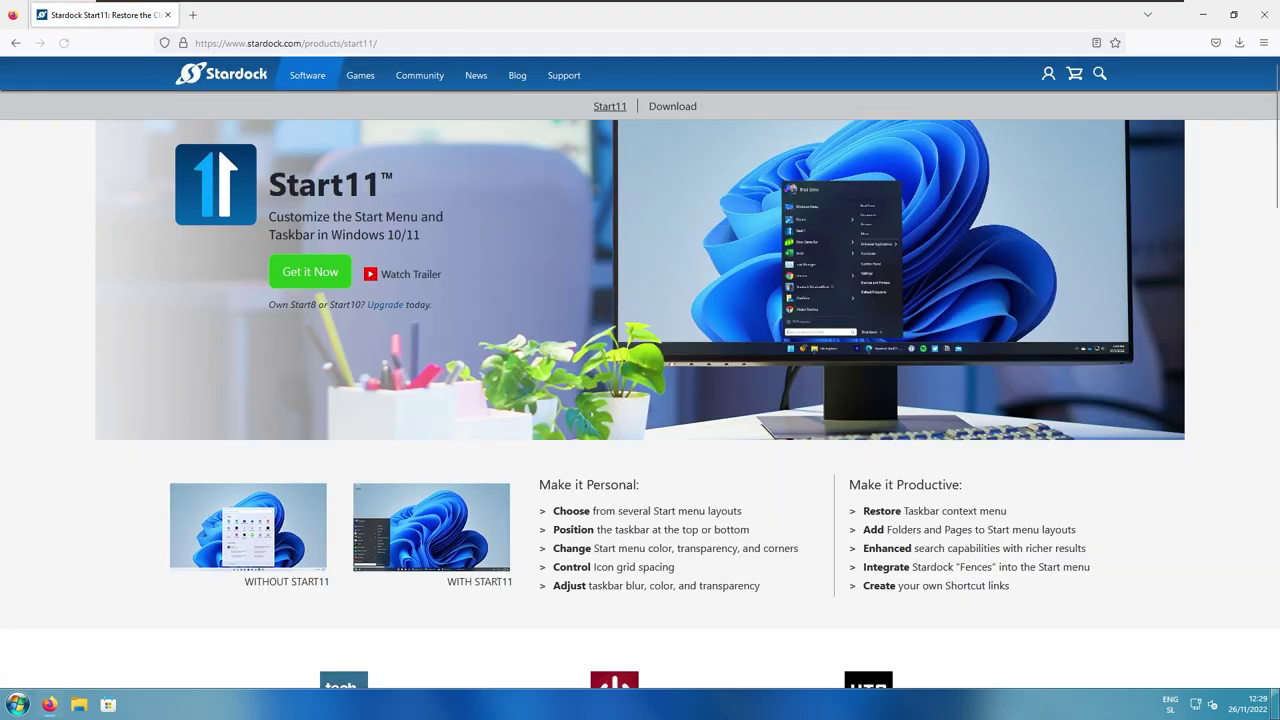
click(324, 278)
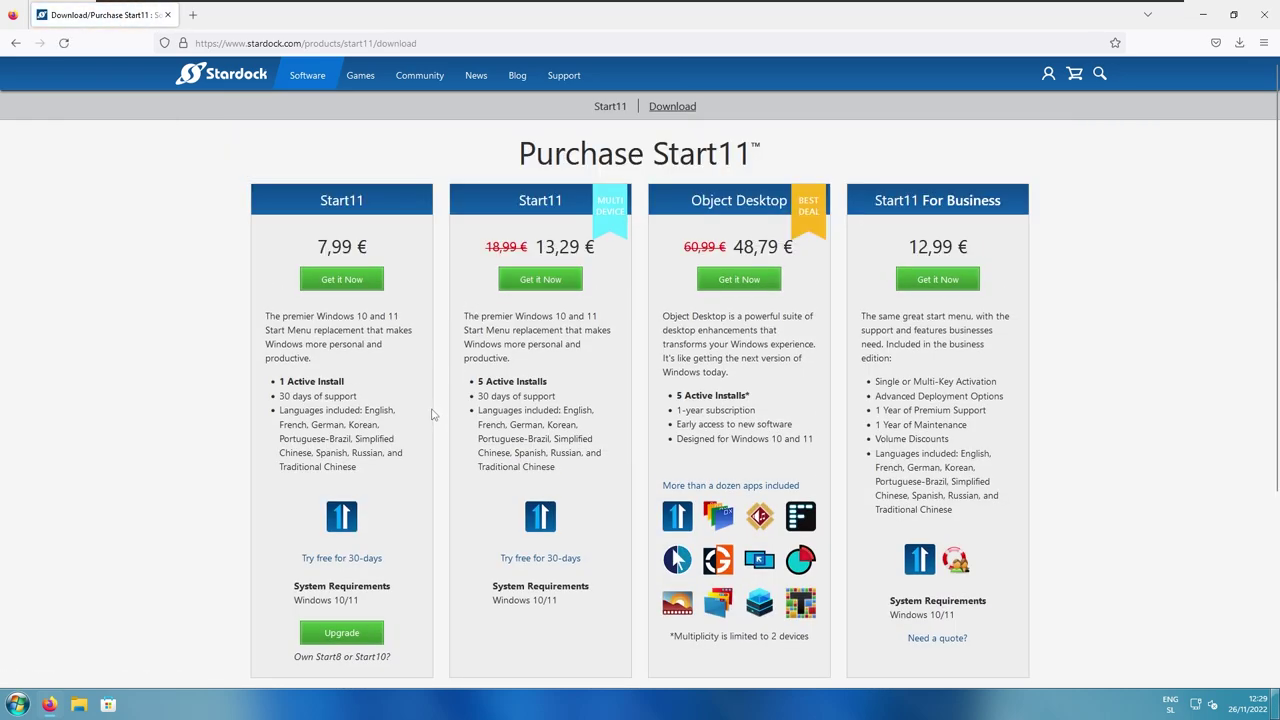
- Get the free 30-day trial of the single-install Start11 edition
scroll(430, 400, down, 3)
scroll(423, 387, up, 1)
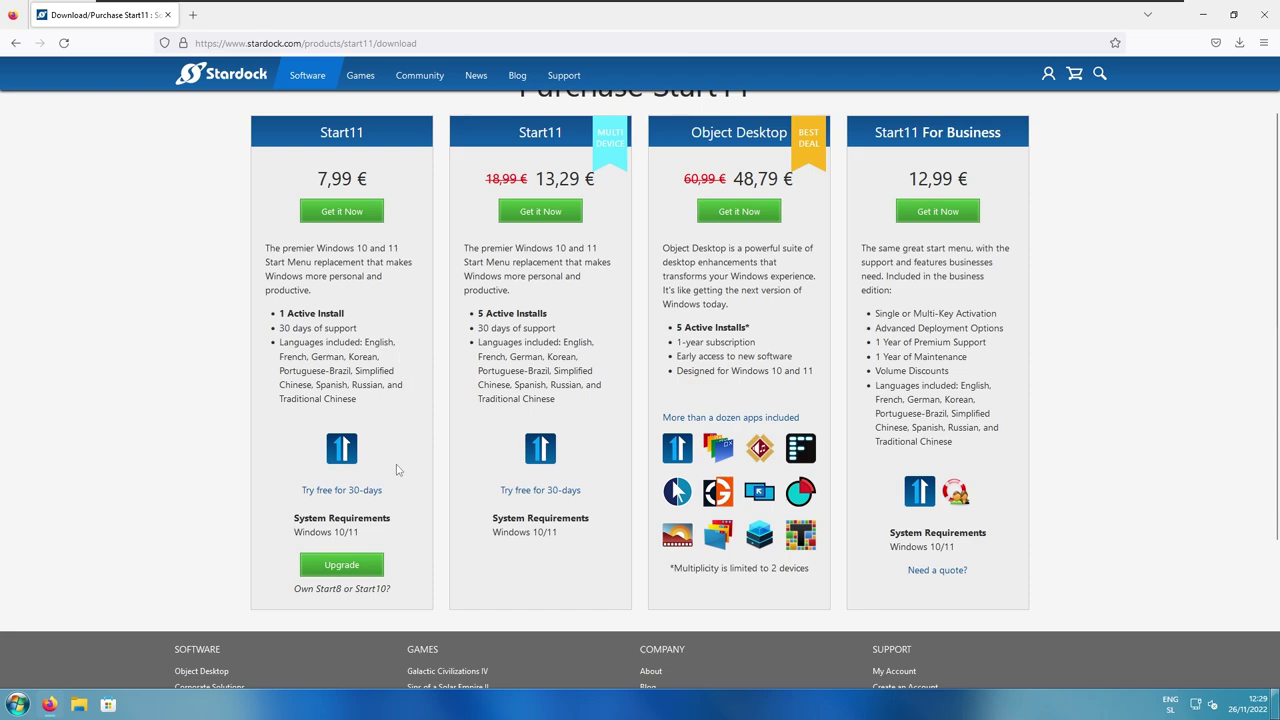
click(366, 491)
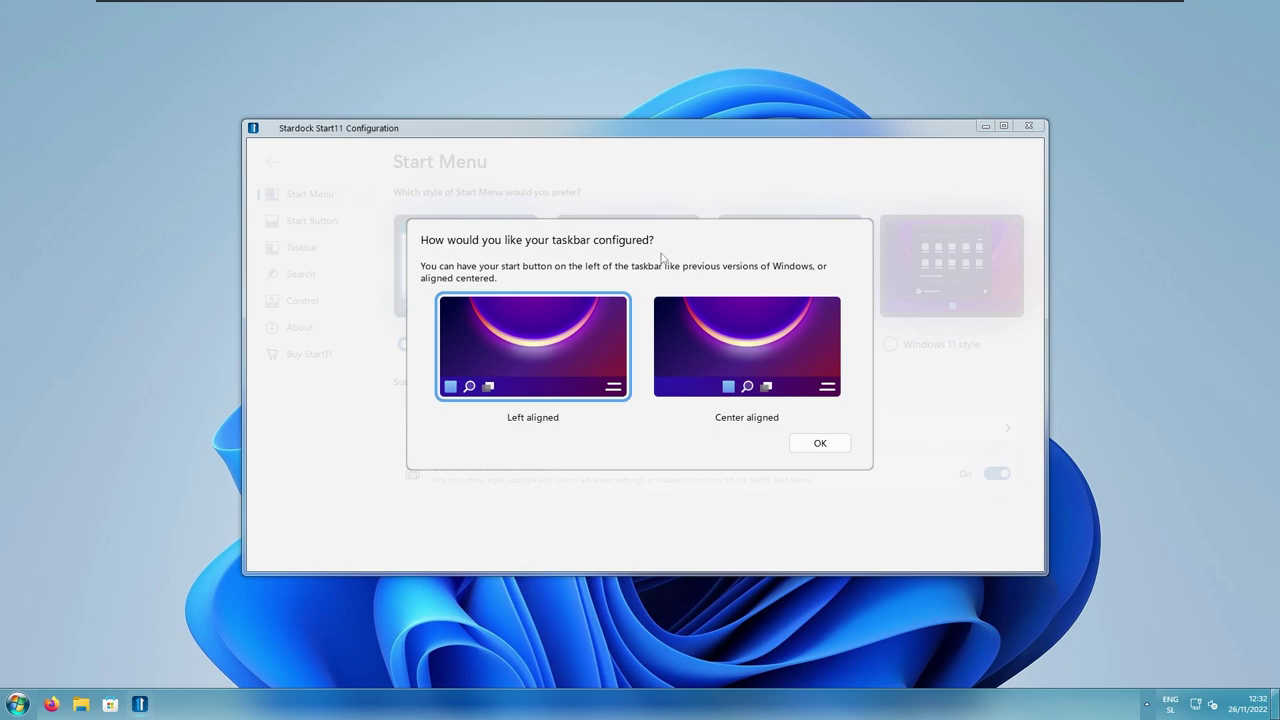
- Accept the left-aligned taskbar in Start11 and choose the "Windows 7 style" substyle for the Start menu
click(822, 445)
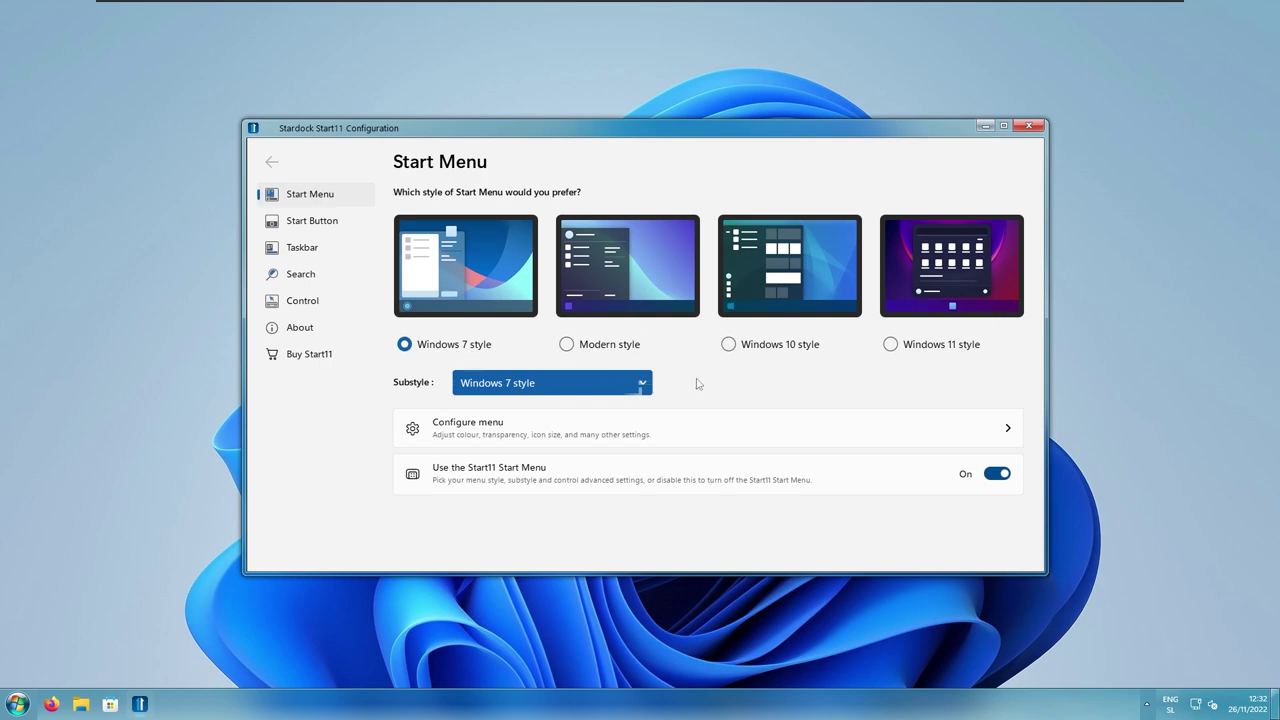
click(644, 388)
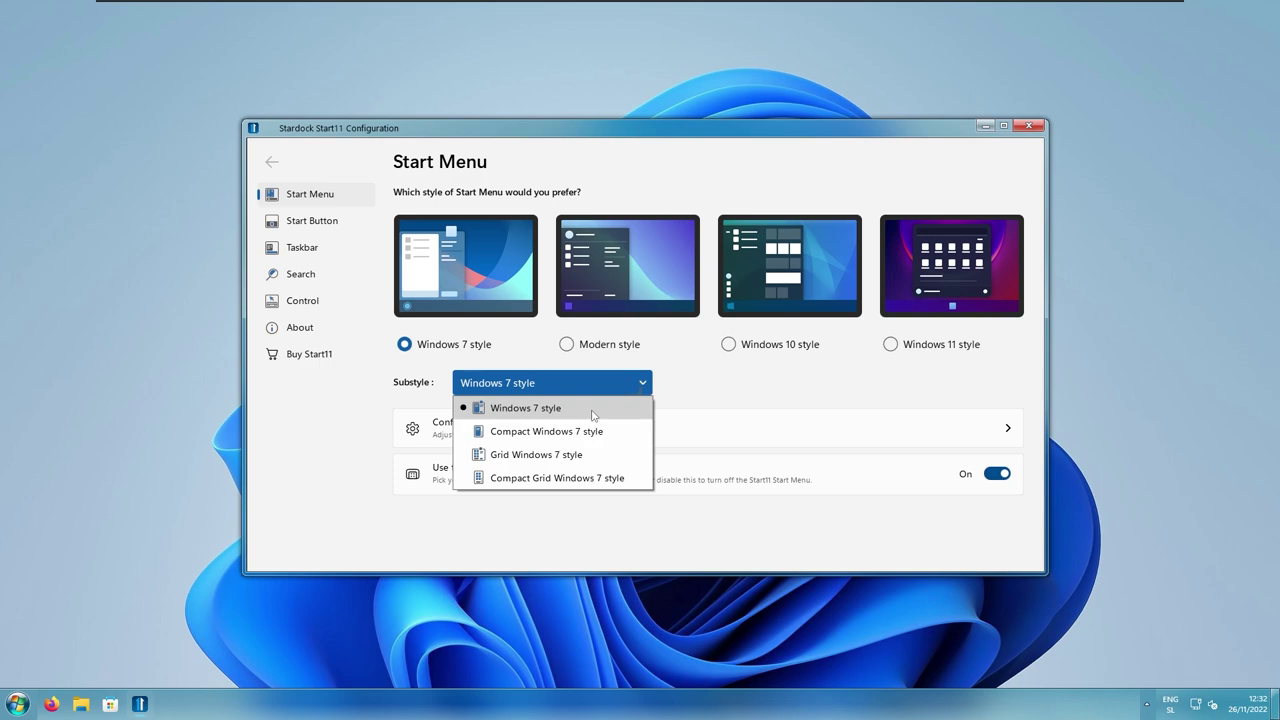
click(593, 410)
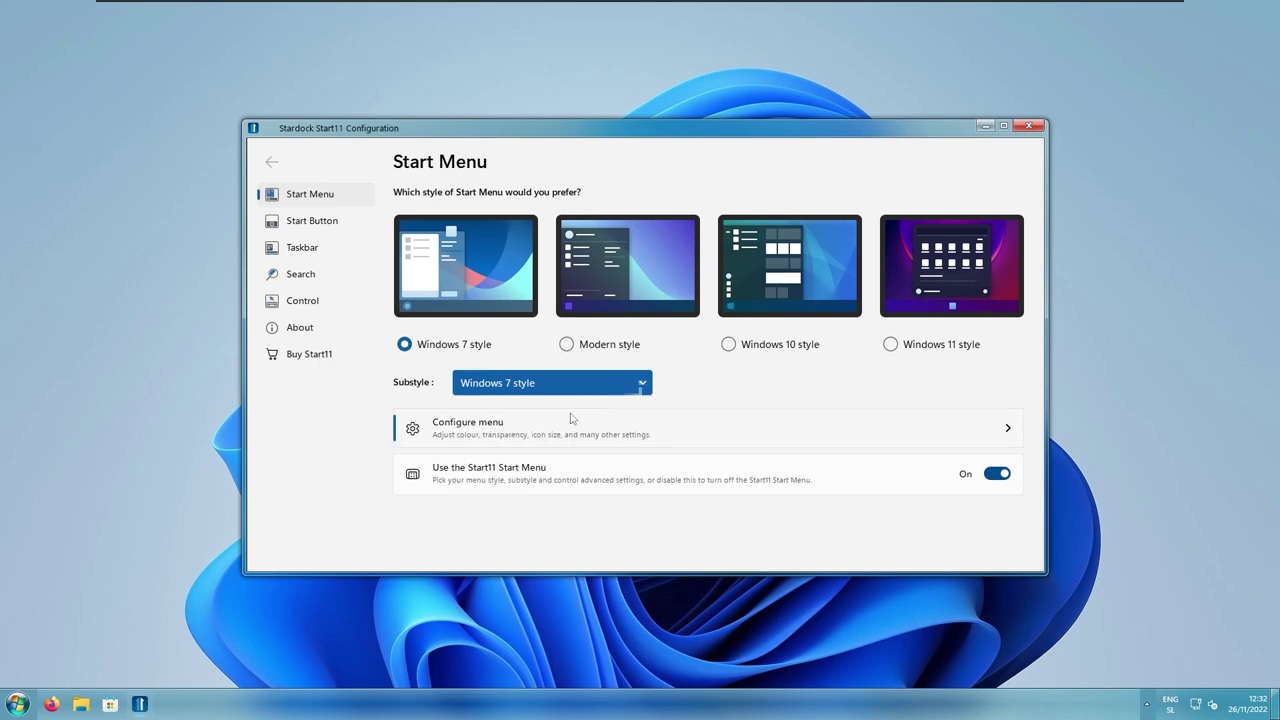
- Let Start11 enhance the taskbar, accepting the left-aligned layout, and set taskbar buttons to never be combined
click(343, 222)
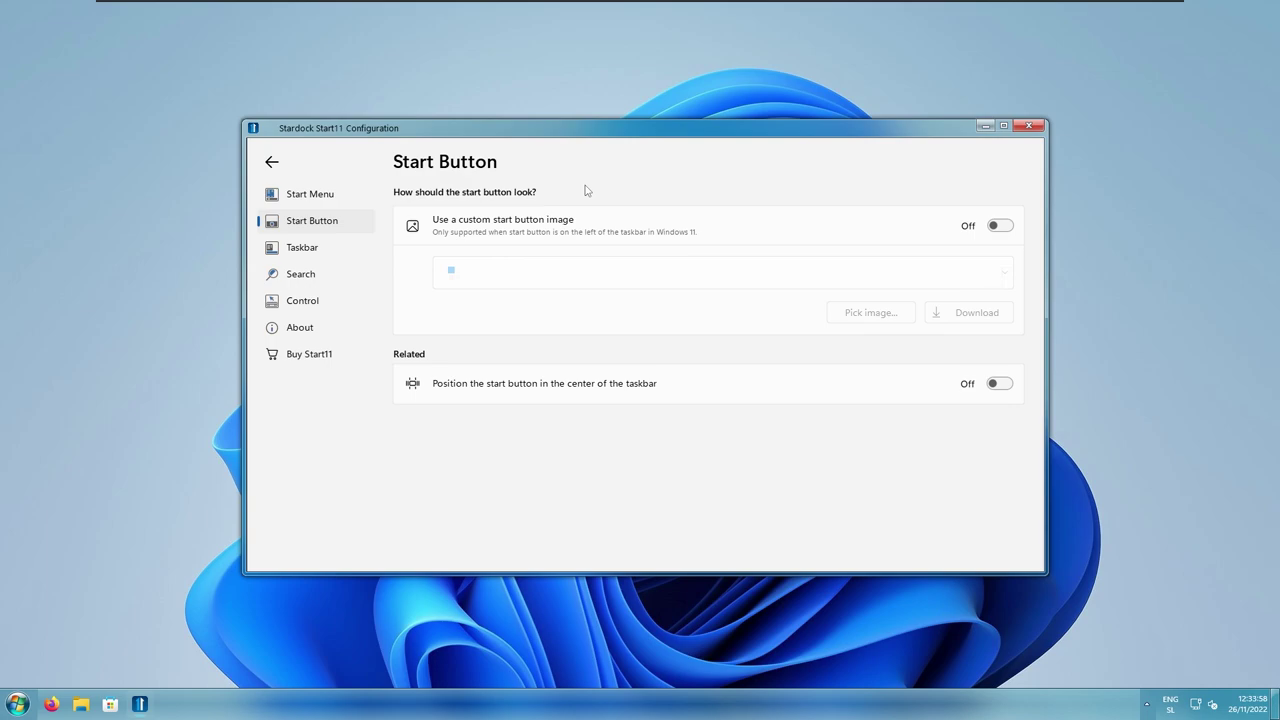
click(342, 256)
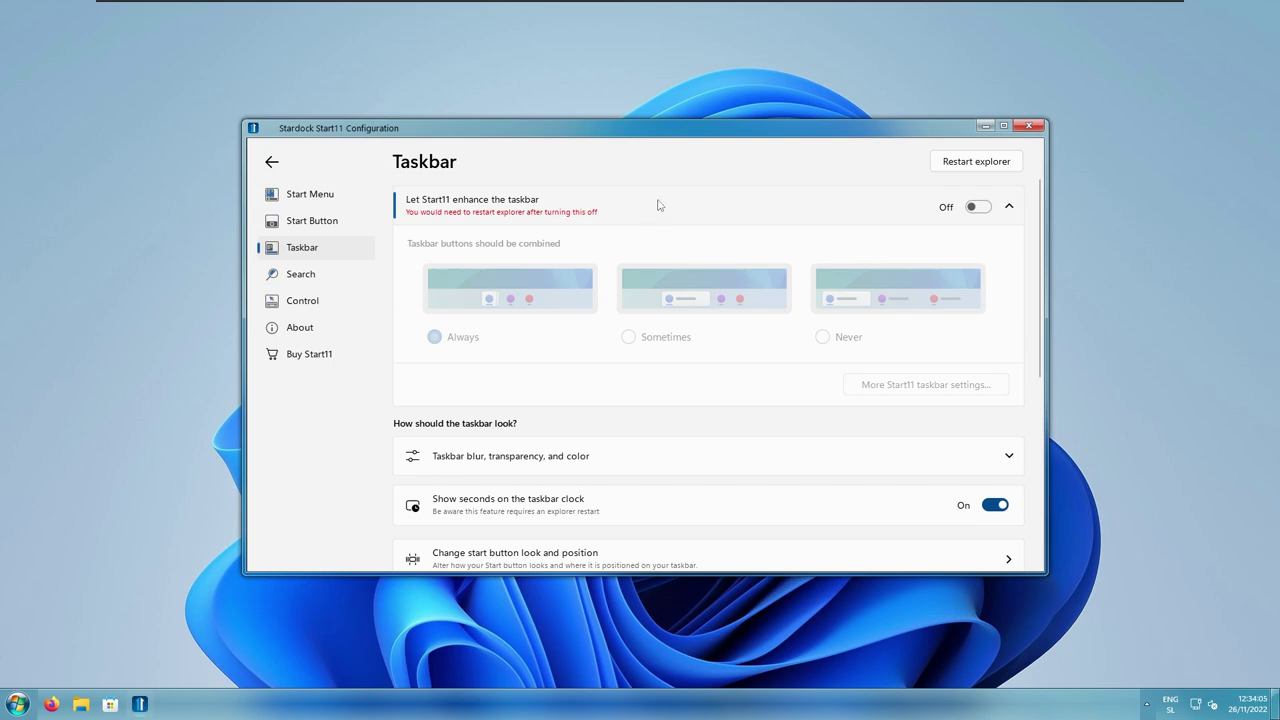
click(978, 208)
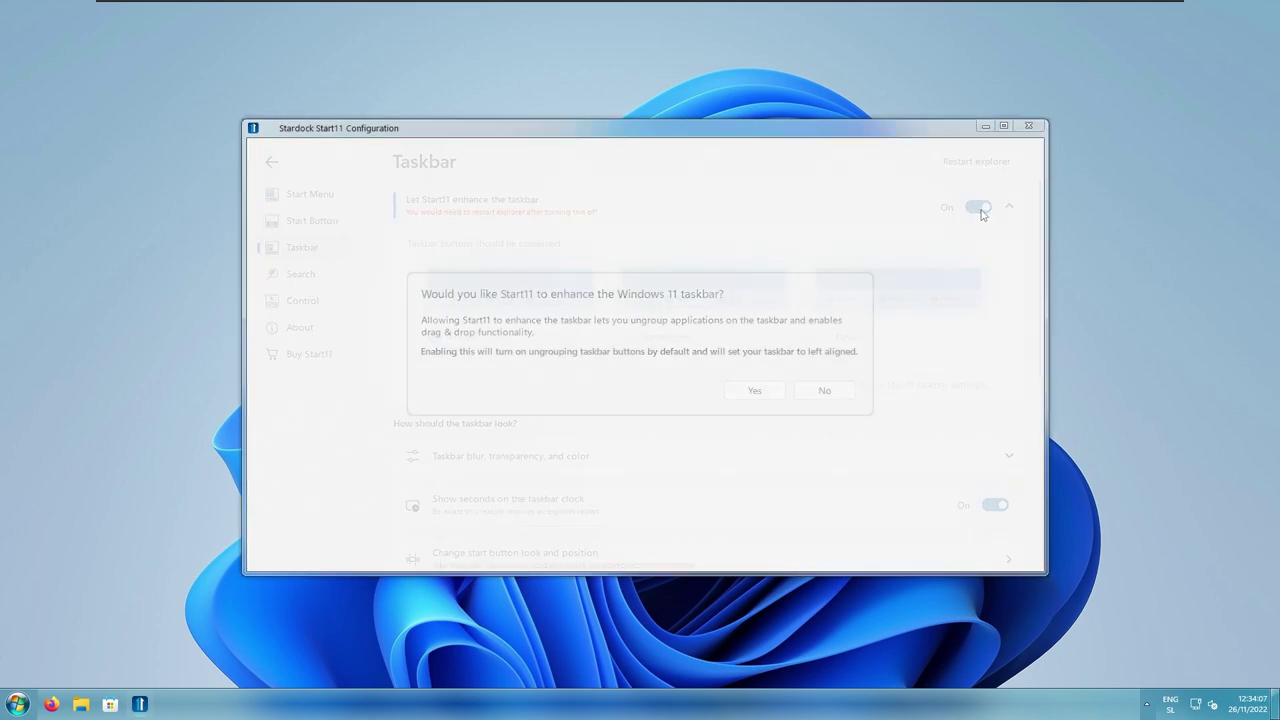
click(755, 391)
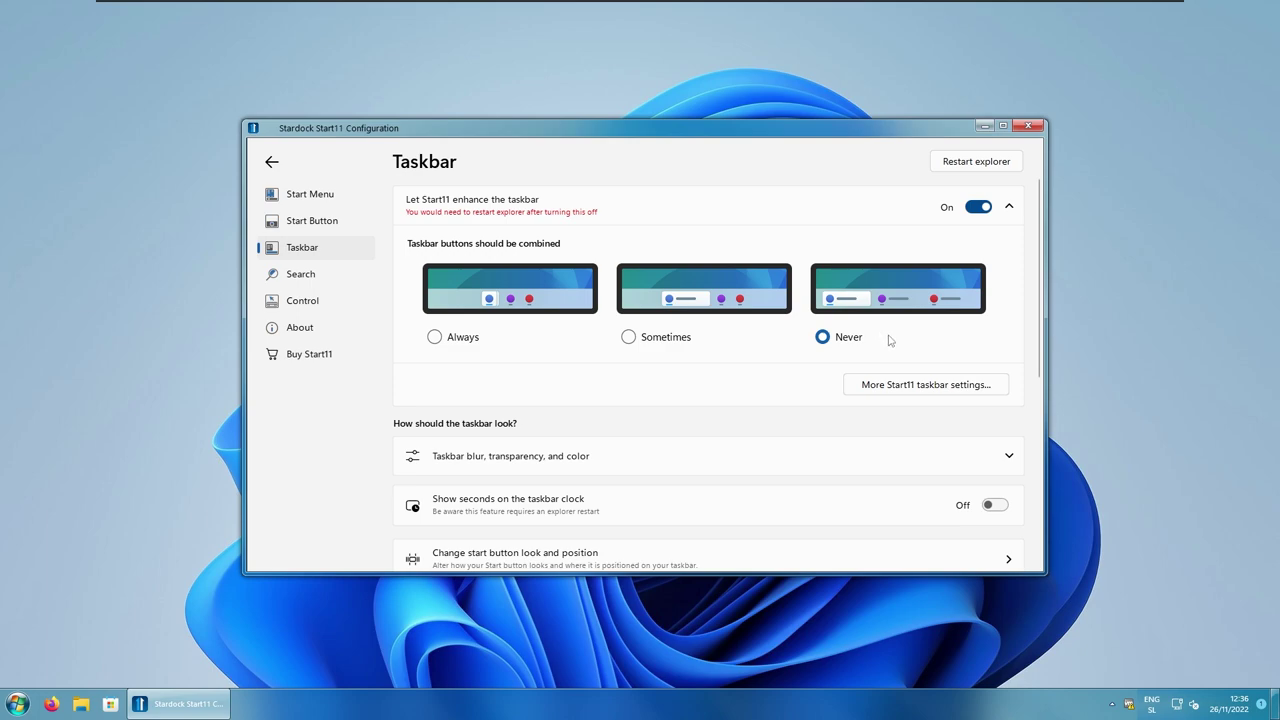
click(434, 337)
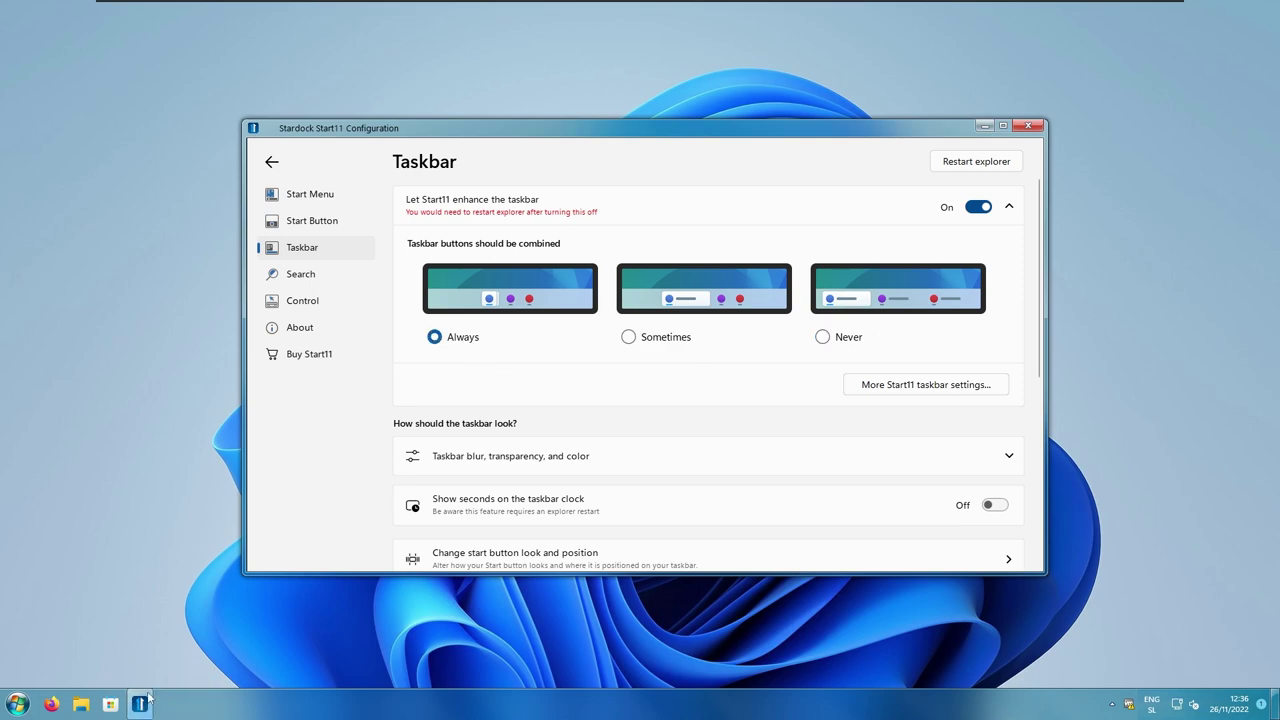
click(826, 338)
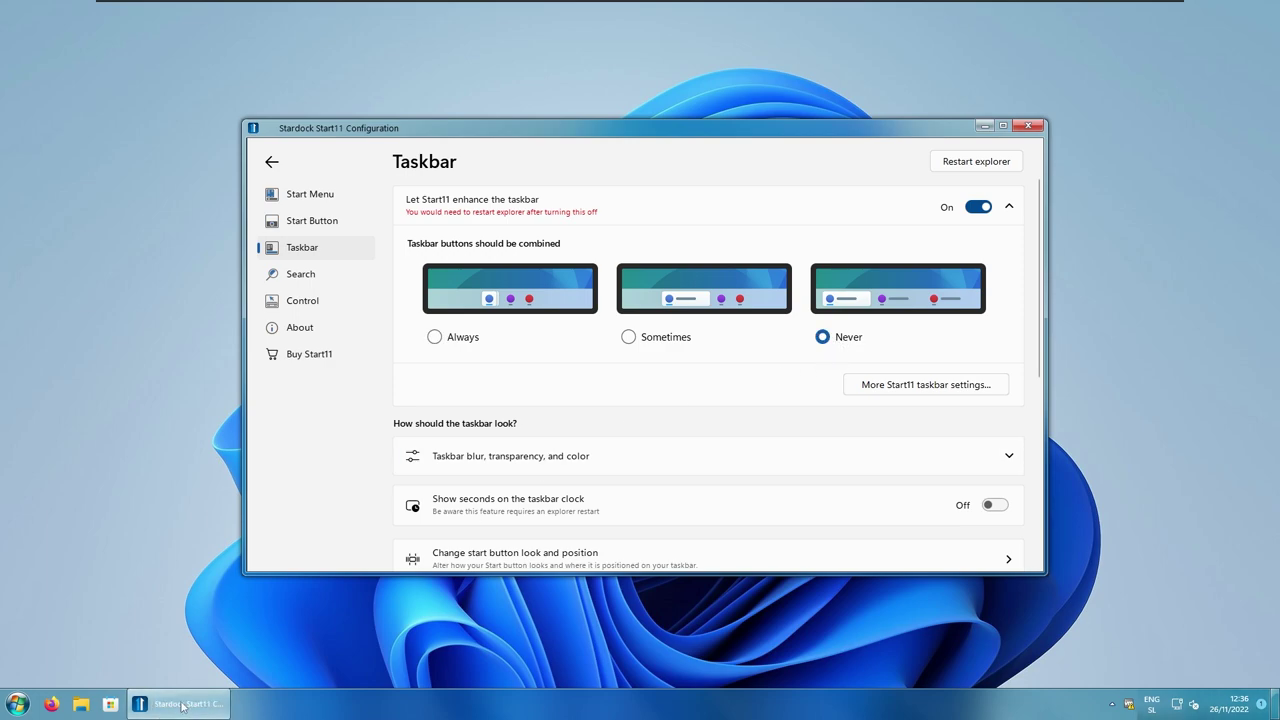
- Review the taskbar blur, transparency and color options and the Search, Control and About settings of Start11
scroll(659, 380, down, 2)
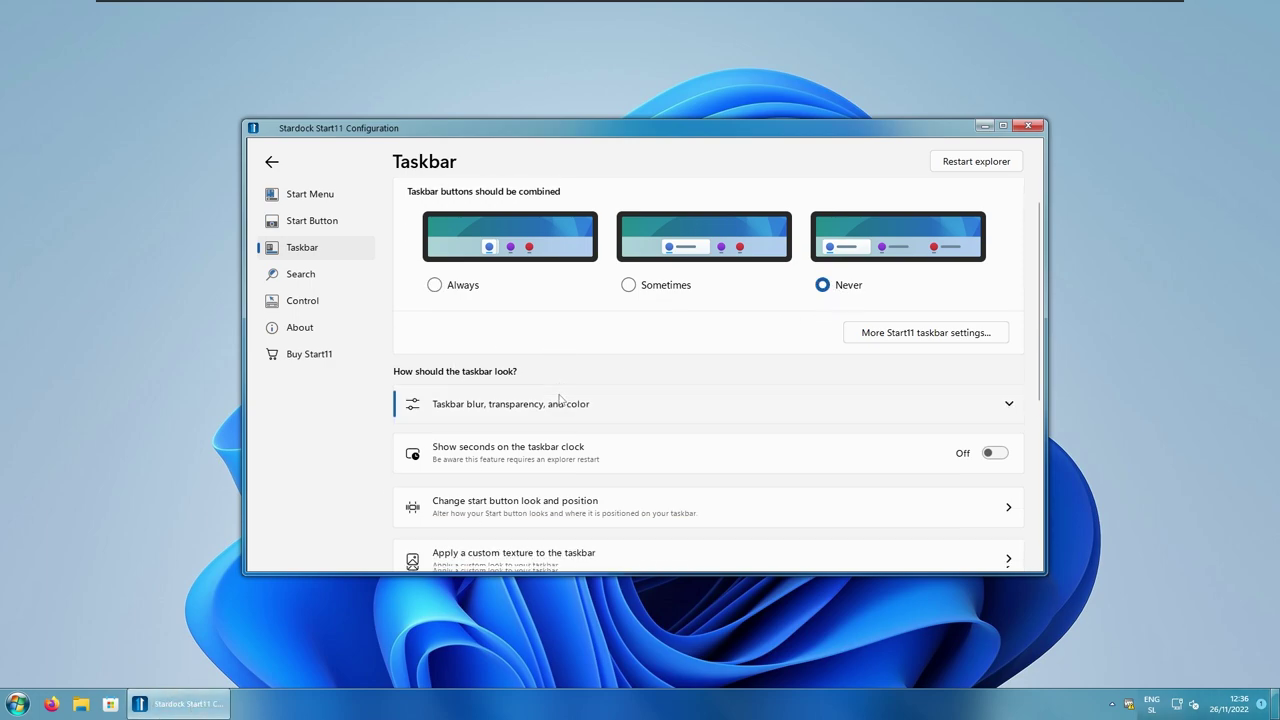
click(659, 371)
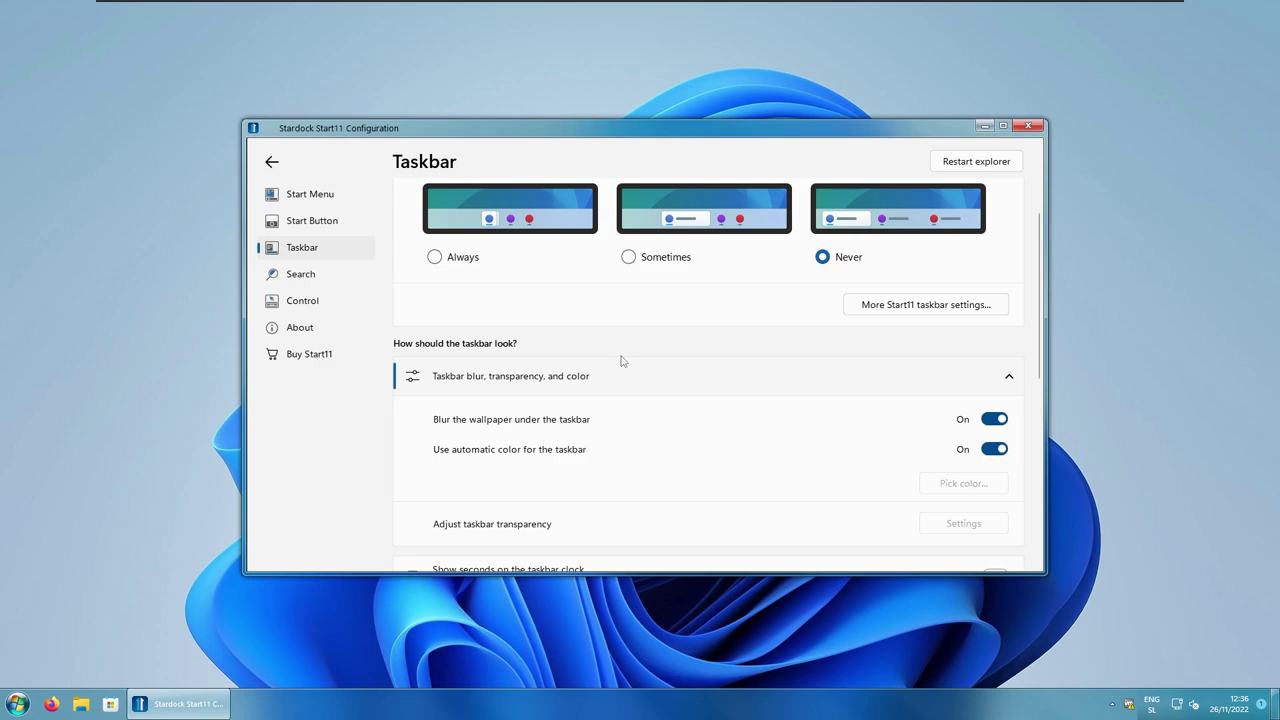
scroll(610, 360, down, 3)
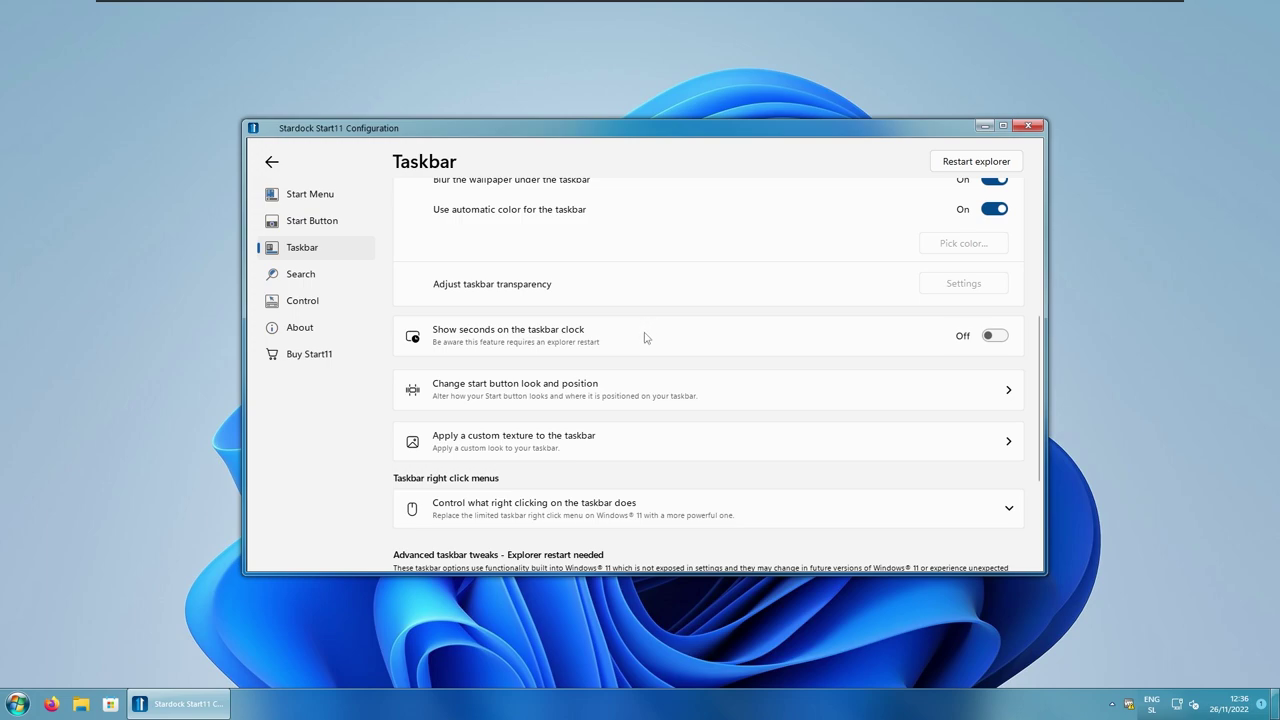
click(300, 274)
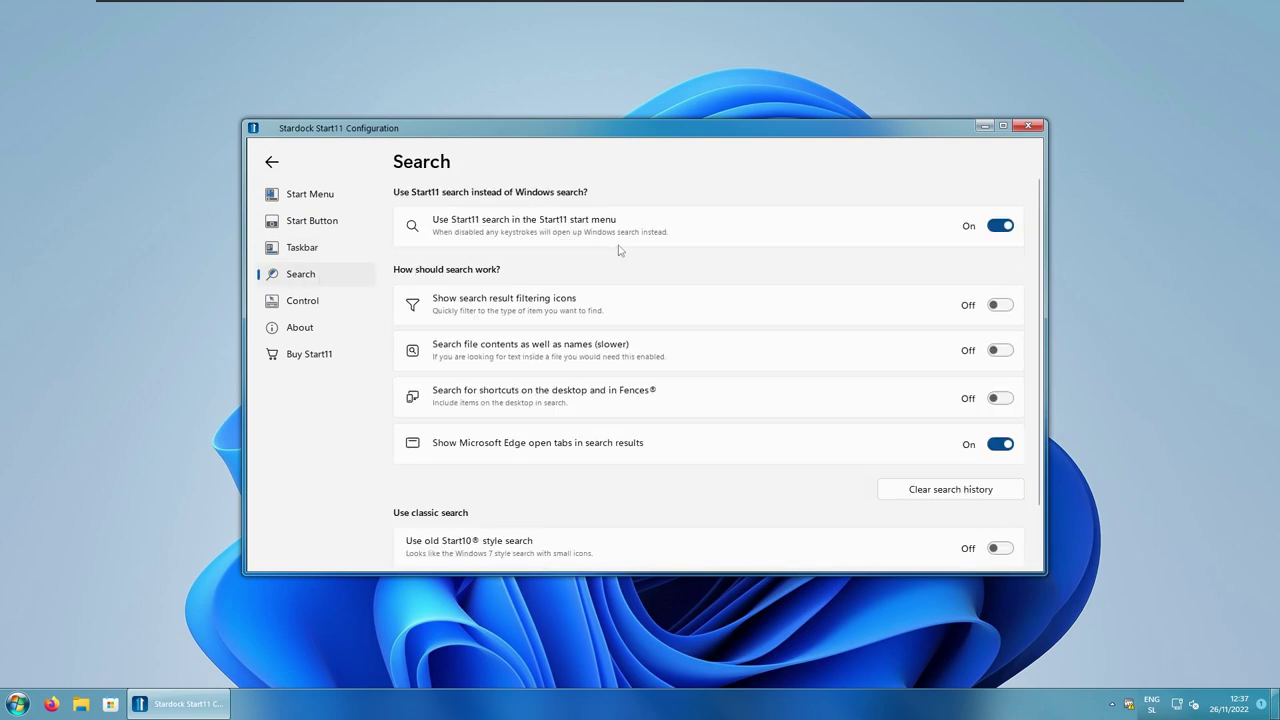
click(328, 302)
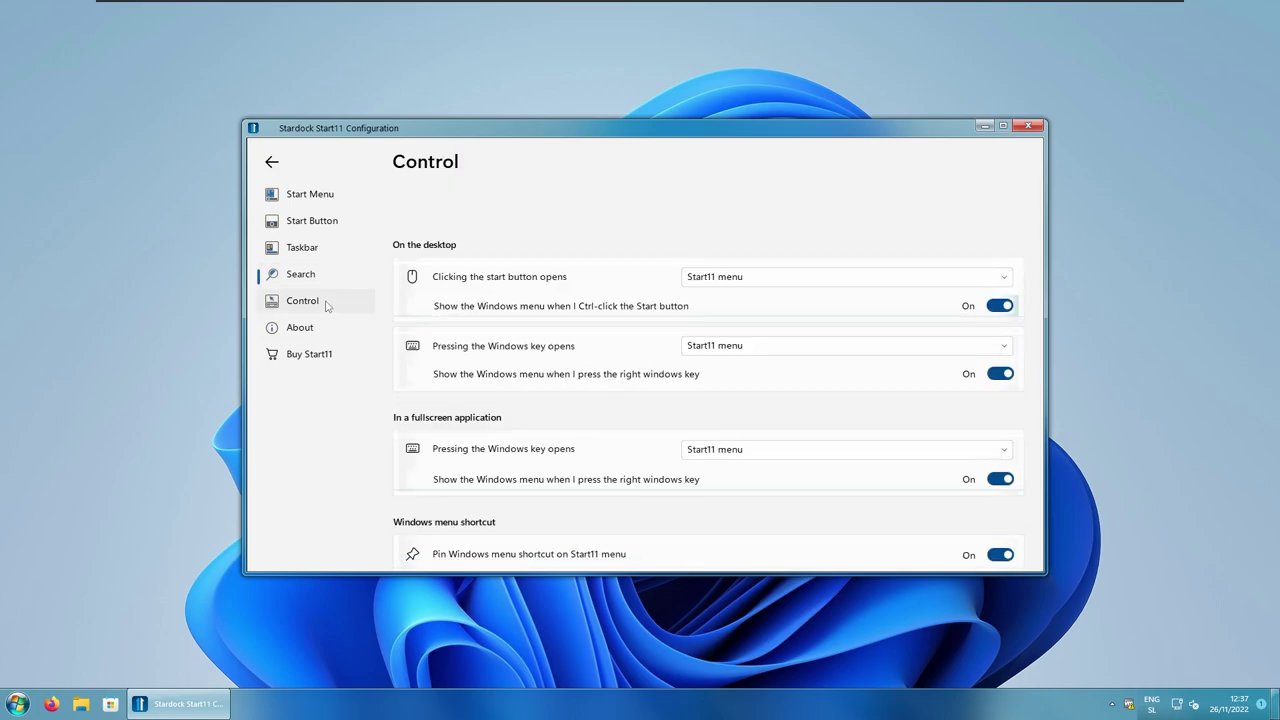
click(322, 329)
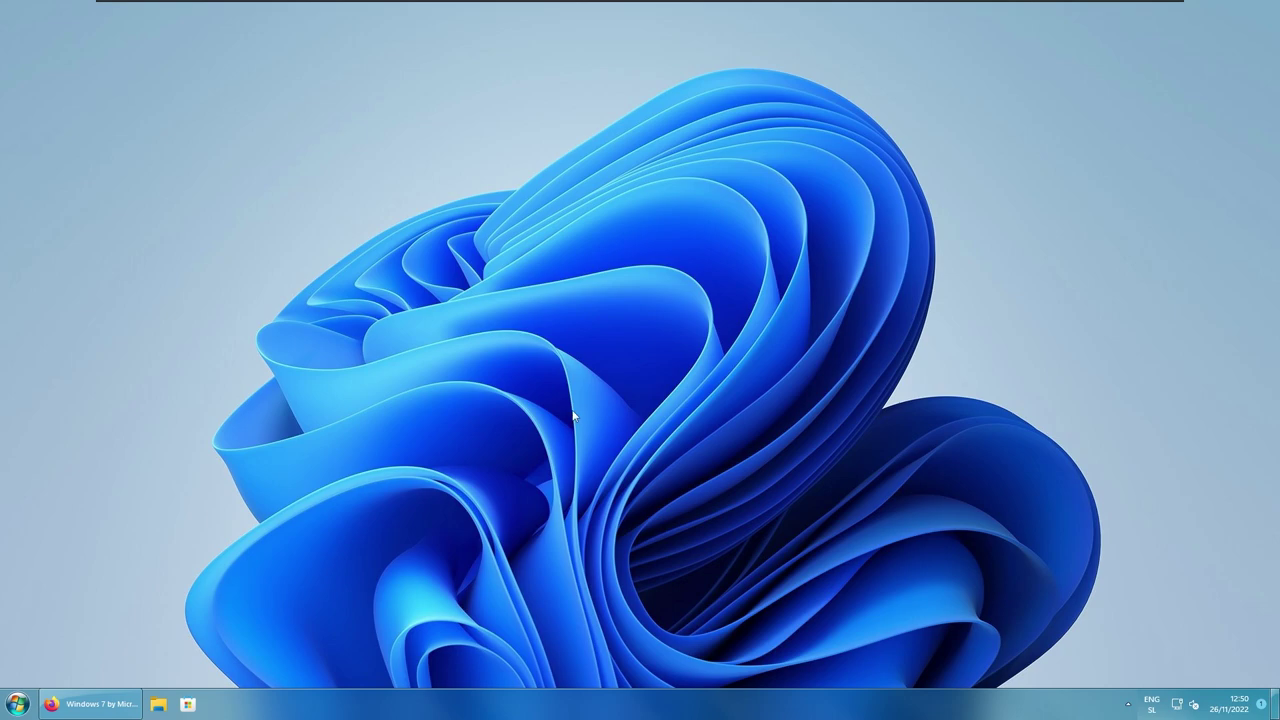
- Switch to Firefox, open the original Windows 7 wallpaper from WallpaperHub at full size and save the image
click(100, 703)
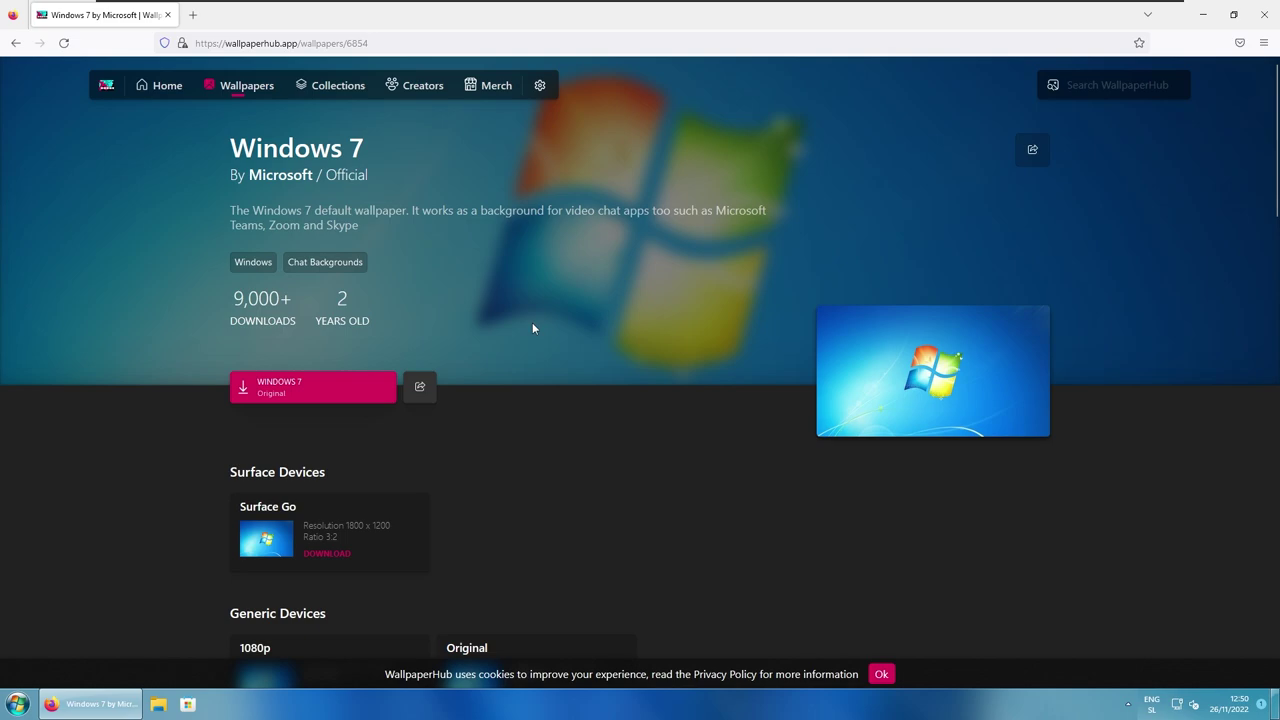
click(309, 392)
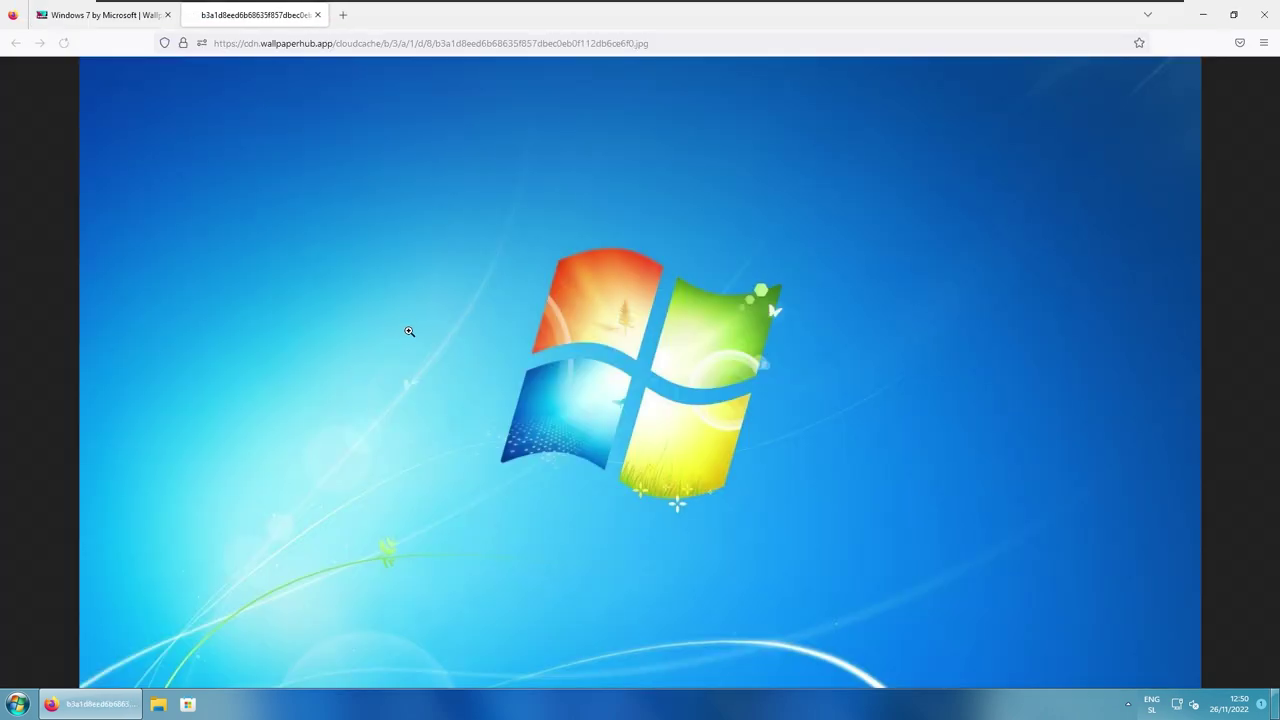
right_click(593, 330)
click(640, 340)
click(525, 342)
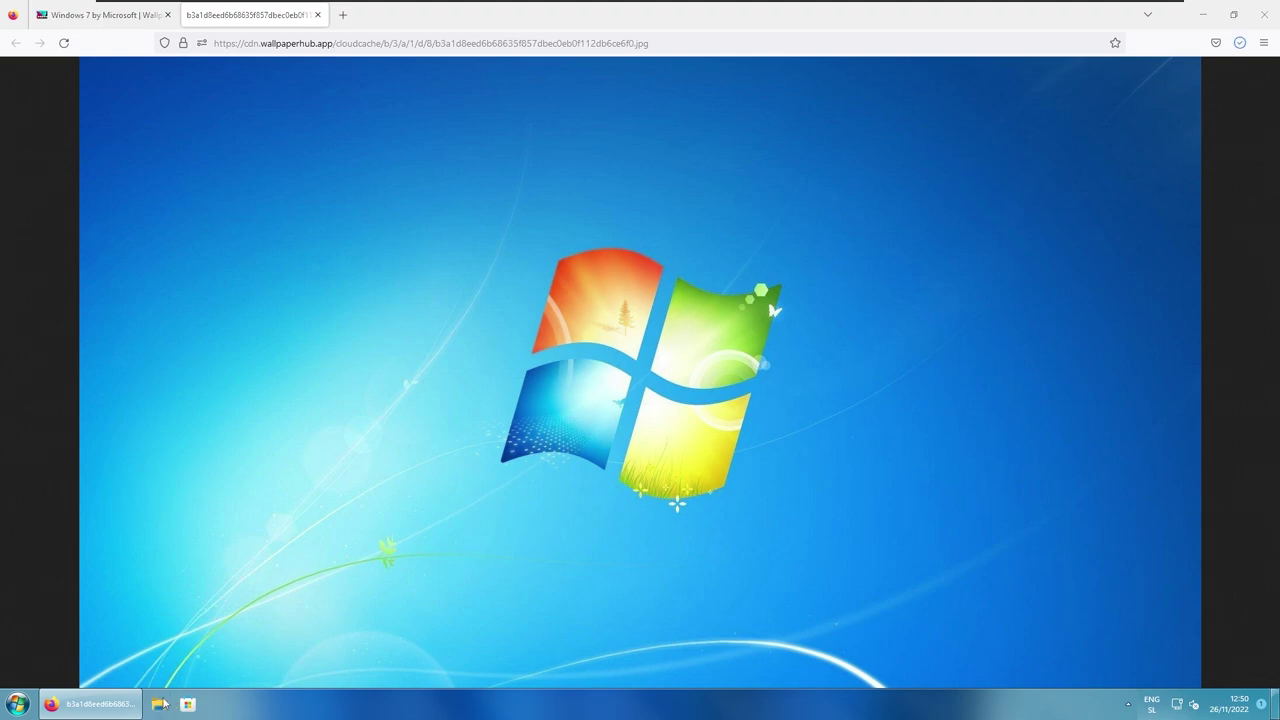
- Set the downloaded wallpaper JPG in the Downloads folder as the desktop background and close File Explorer
click(158, 704)
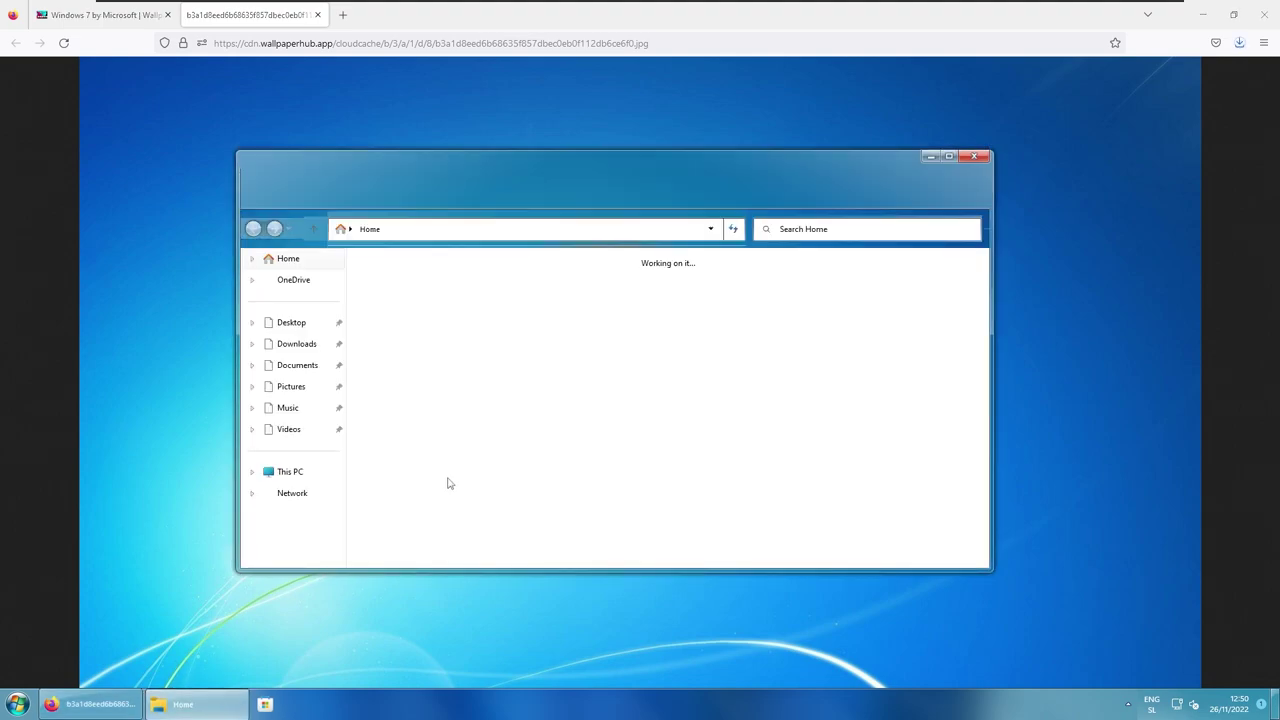
click(296, 344)
click(493, 298)
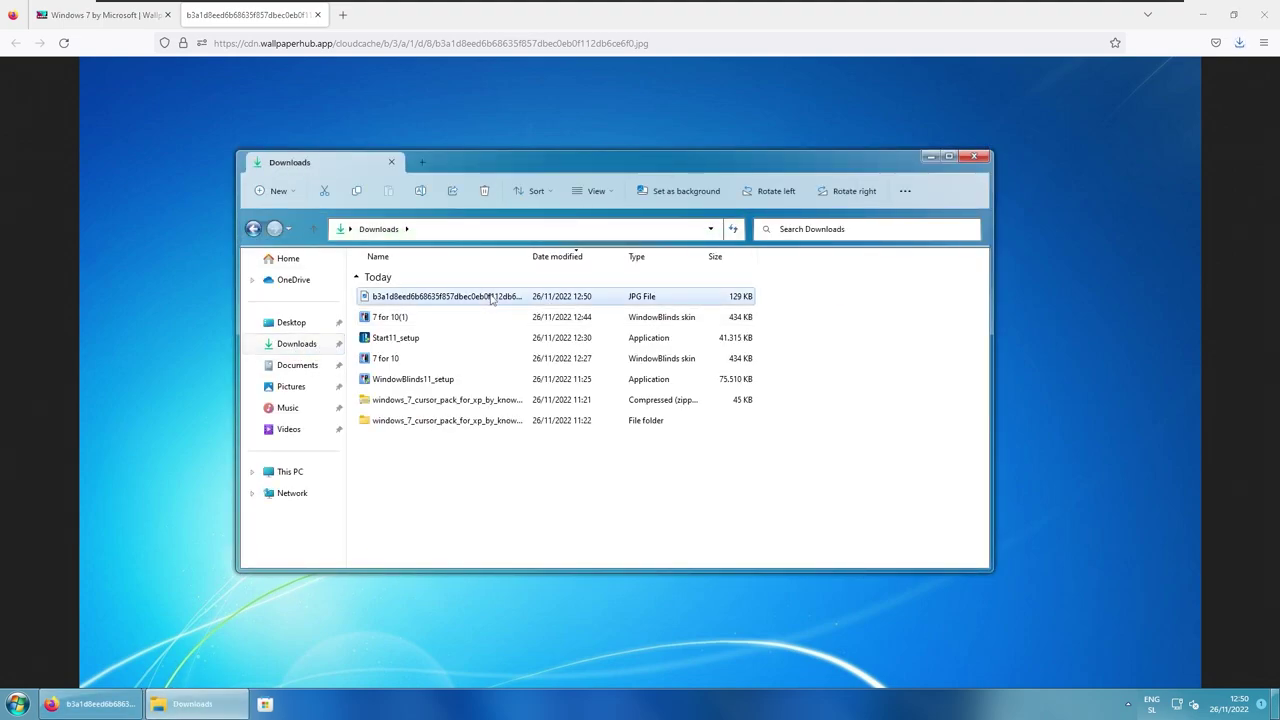
right_click(493, 300)
click(565, 378)
click(973, 157)
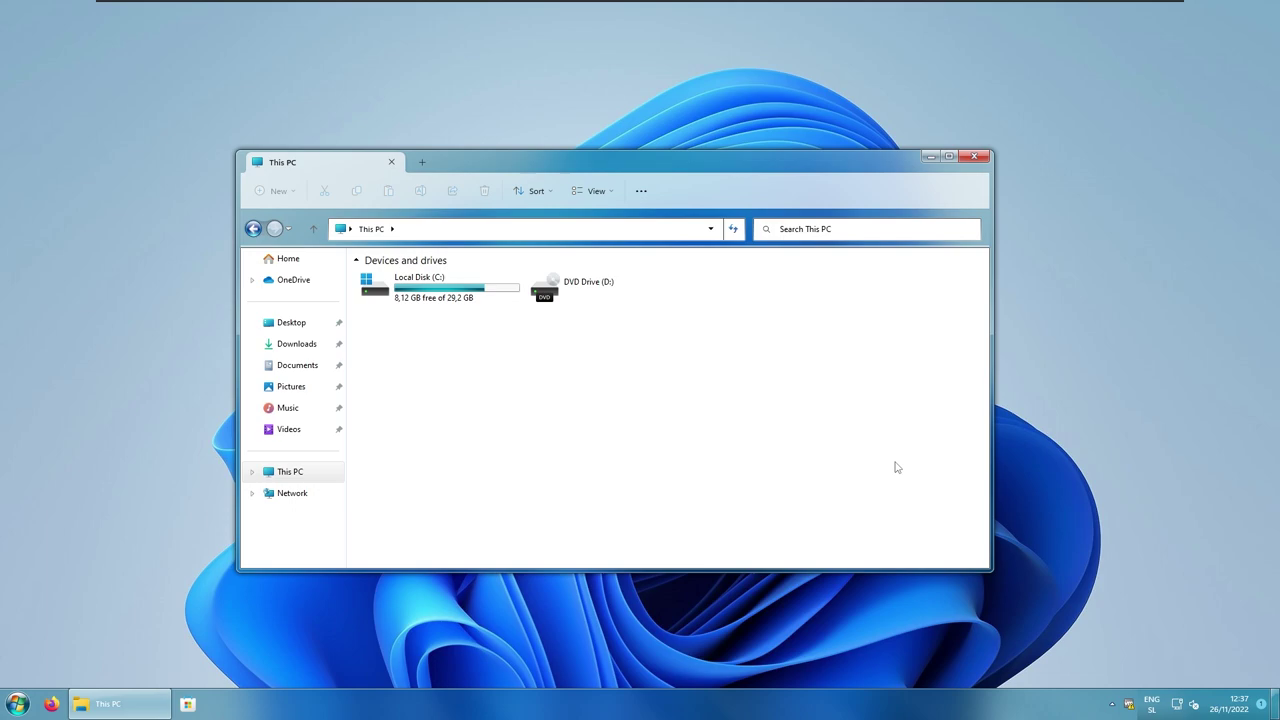
- Unload WindowBlinds from its notification area entry
click(1112, 704)
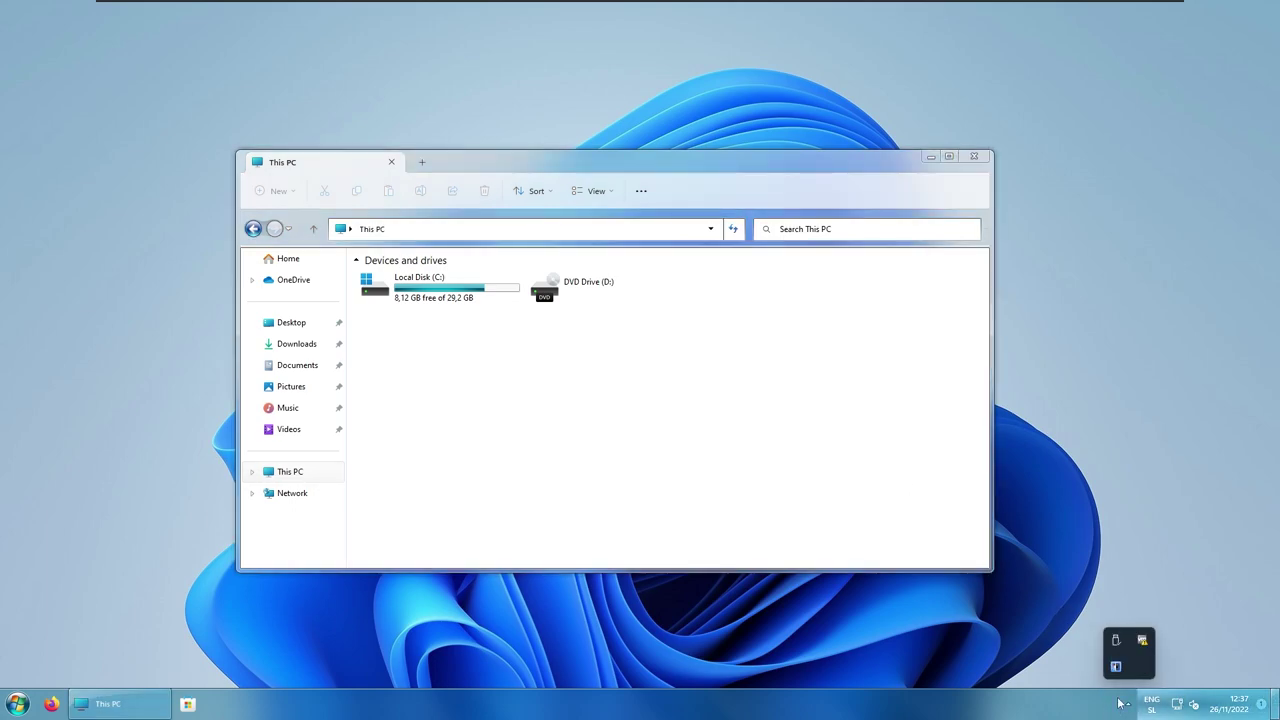
right_click(1116, 666)
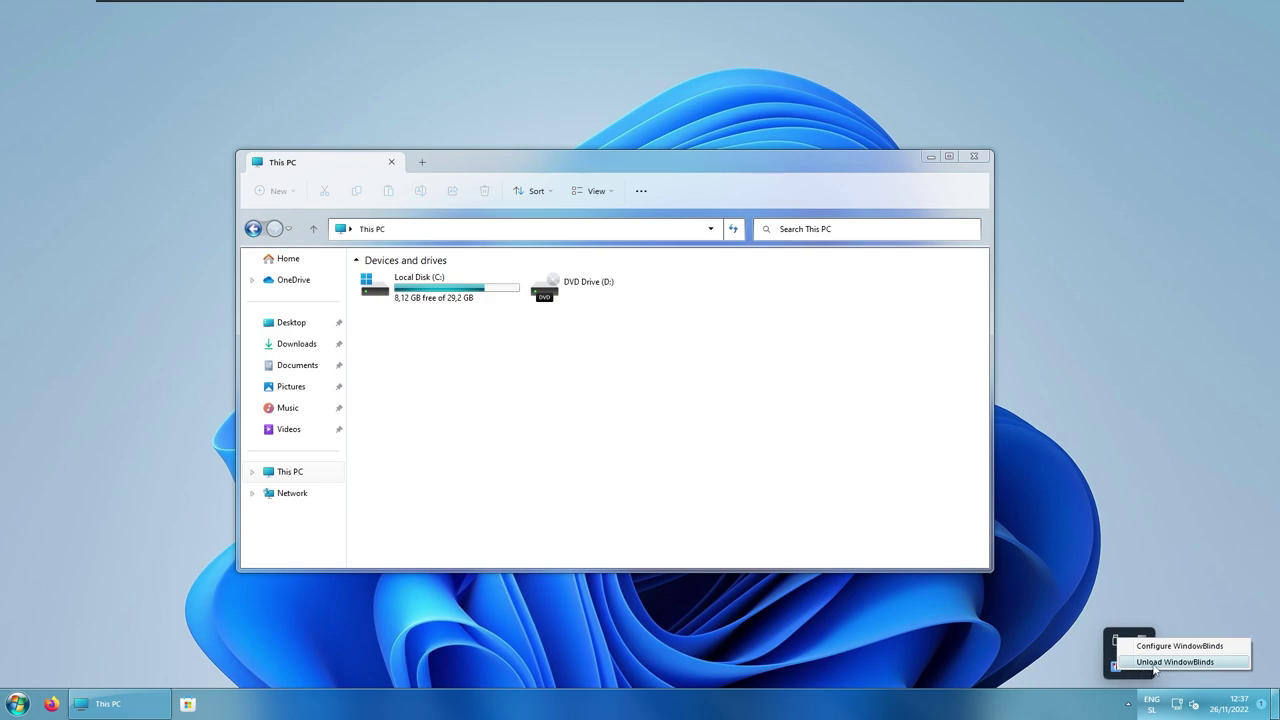
click(1154, 664)
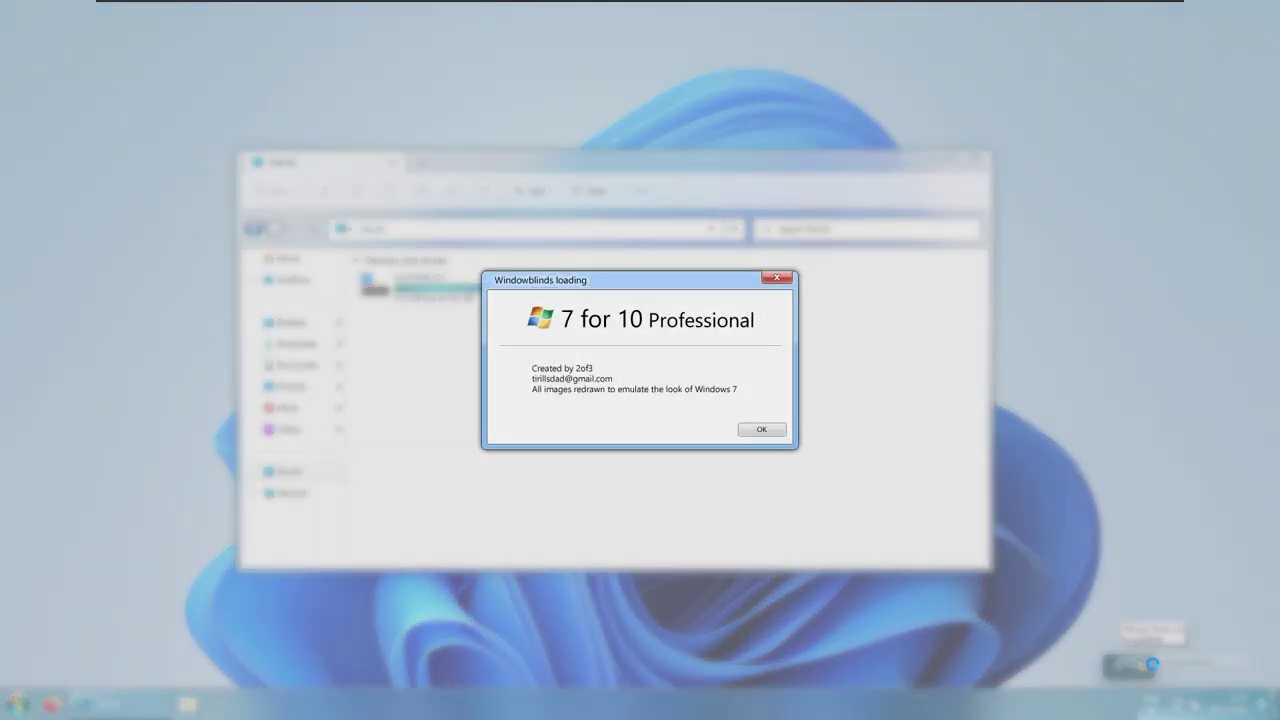
- Uninstall Stardock Start11 through Control Panel, including its settings, and decline the immediate reboot
key(super)
click(226, 555)
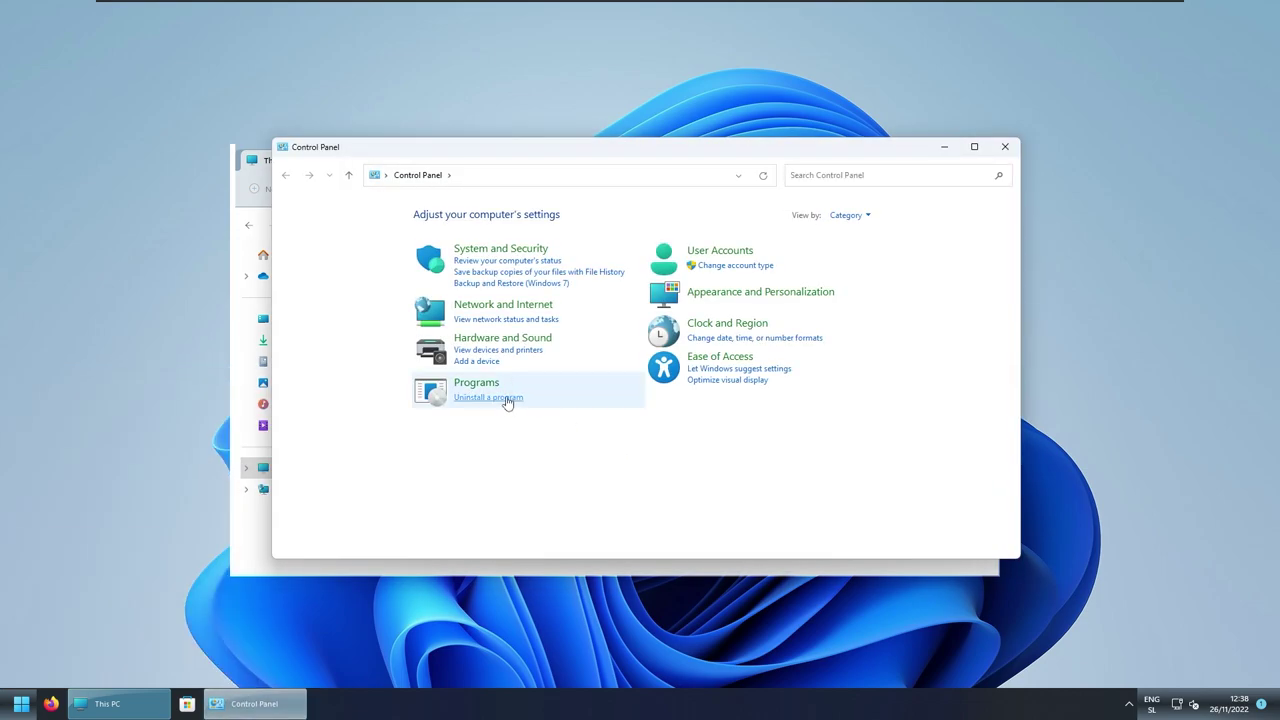
click(506, 398)
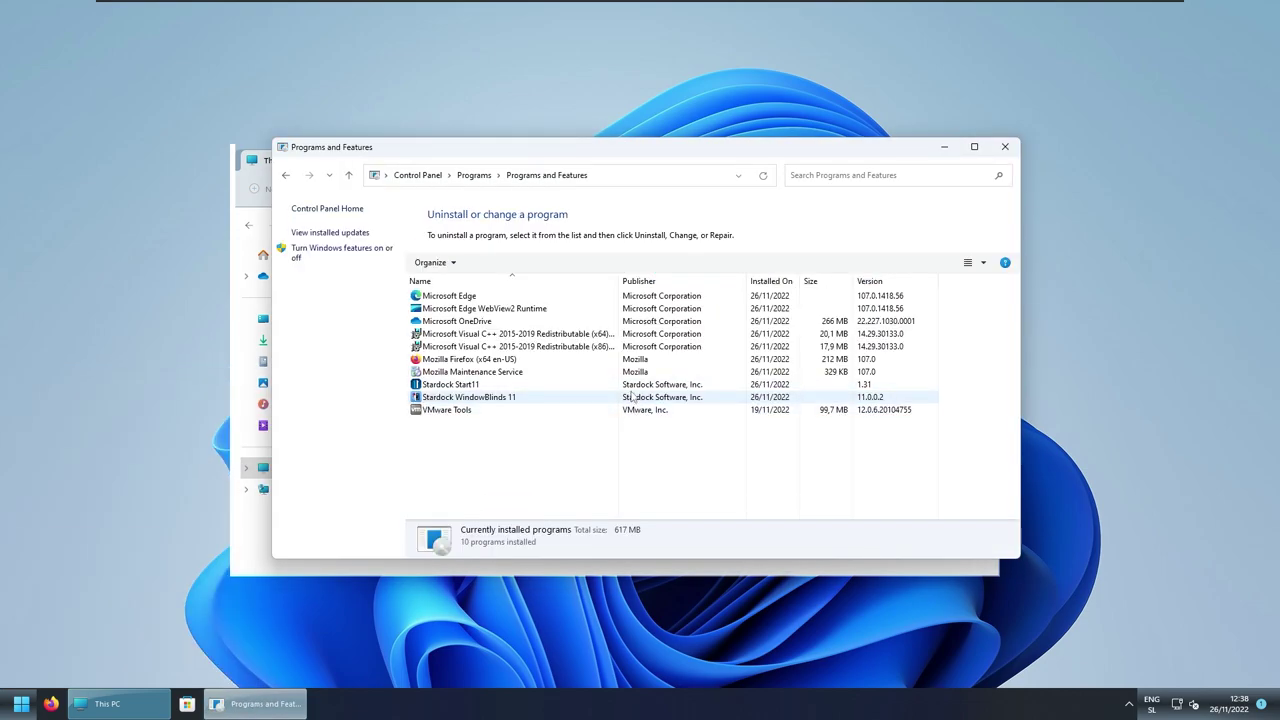
click(566, 386)
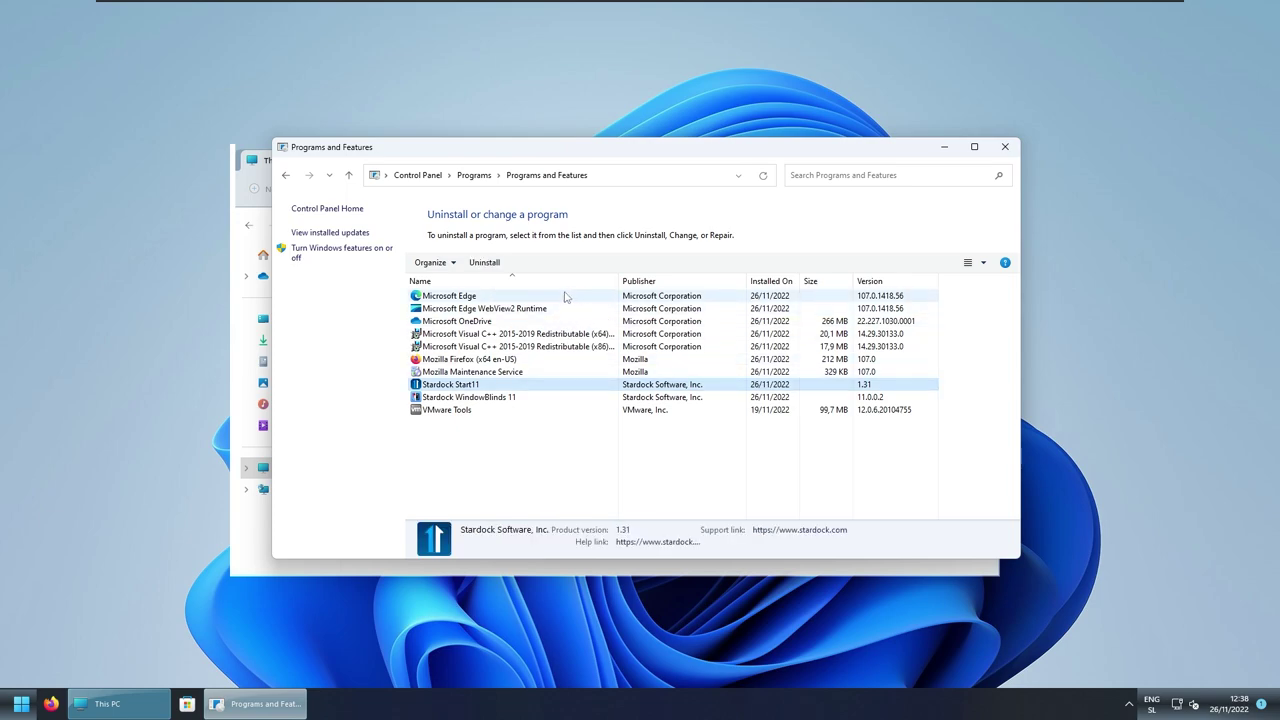
click(488, 263)
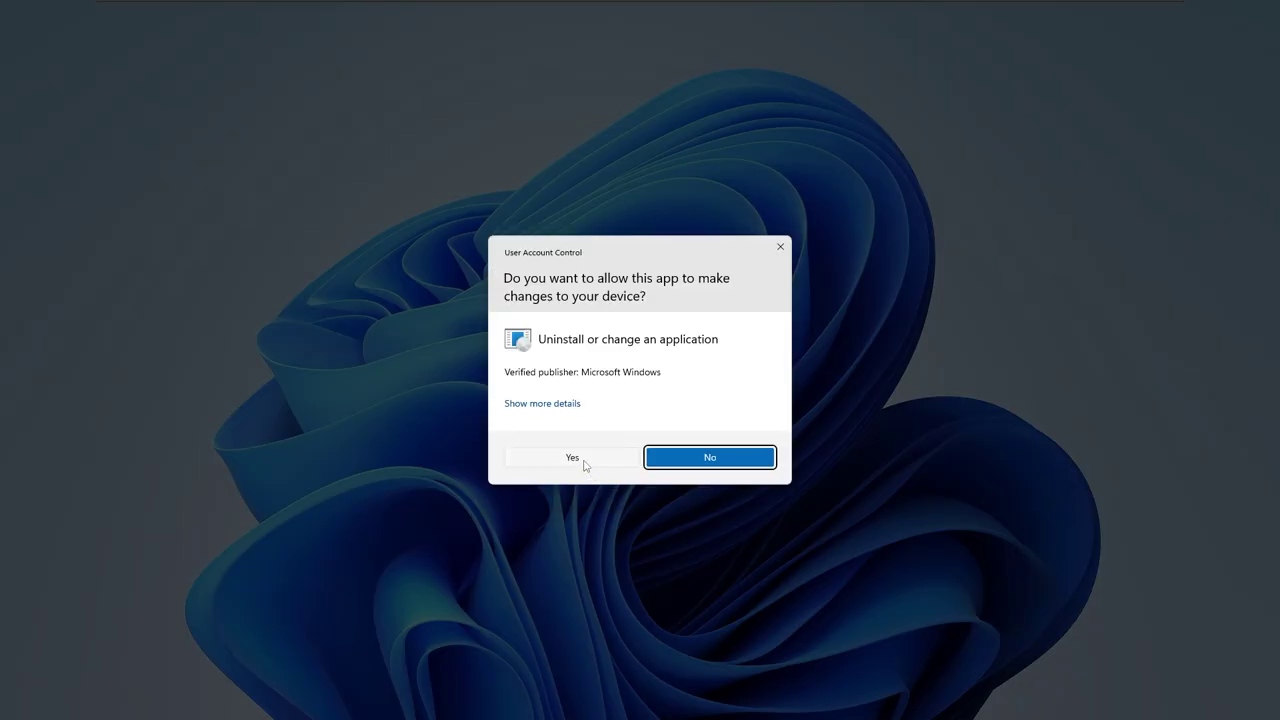
click(580, 458)
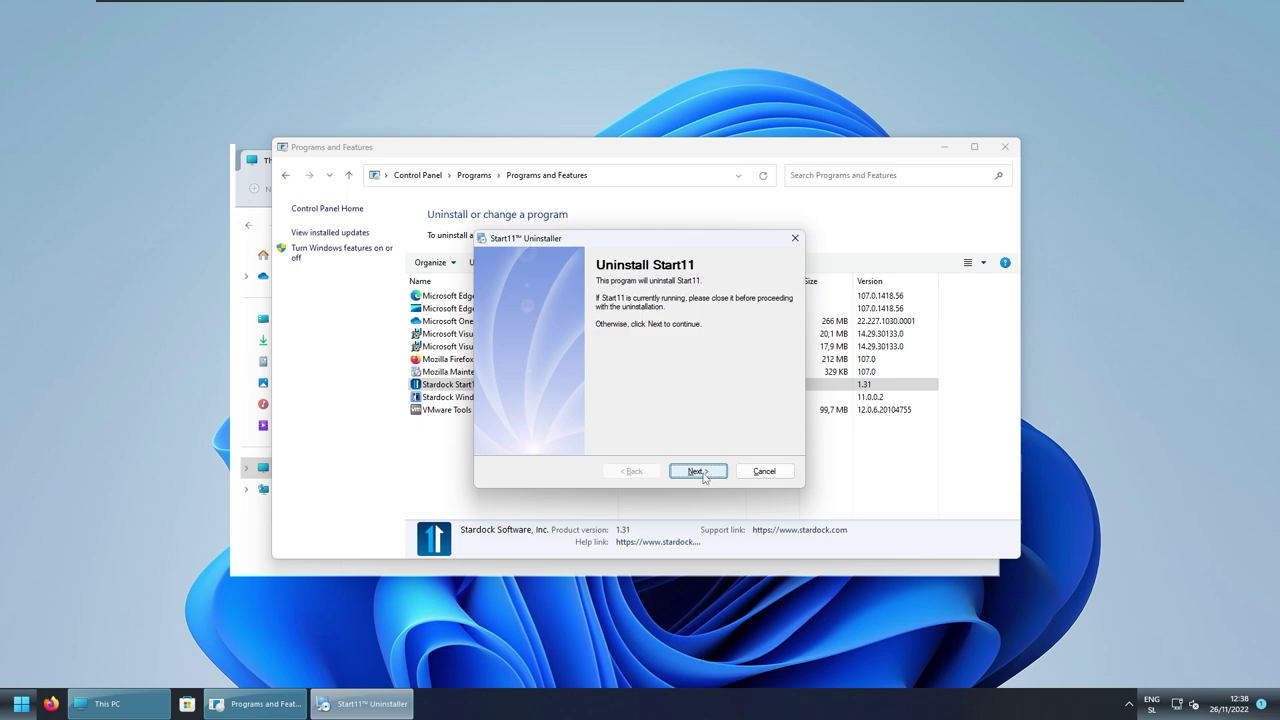
click(713, 471)
click(541, 334)
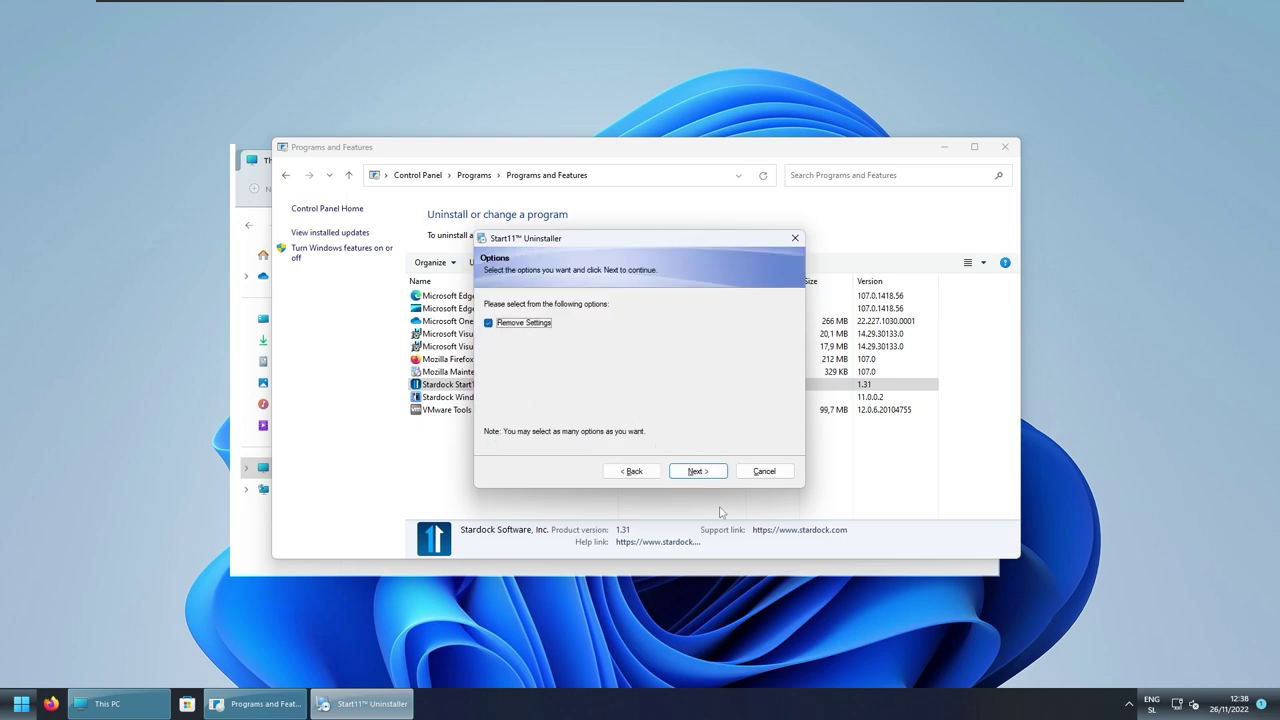
click(714, 471)
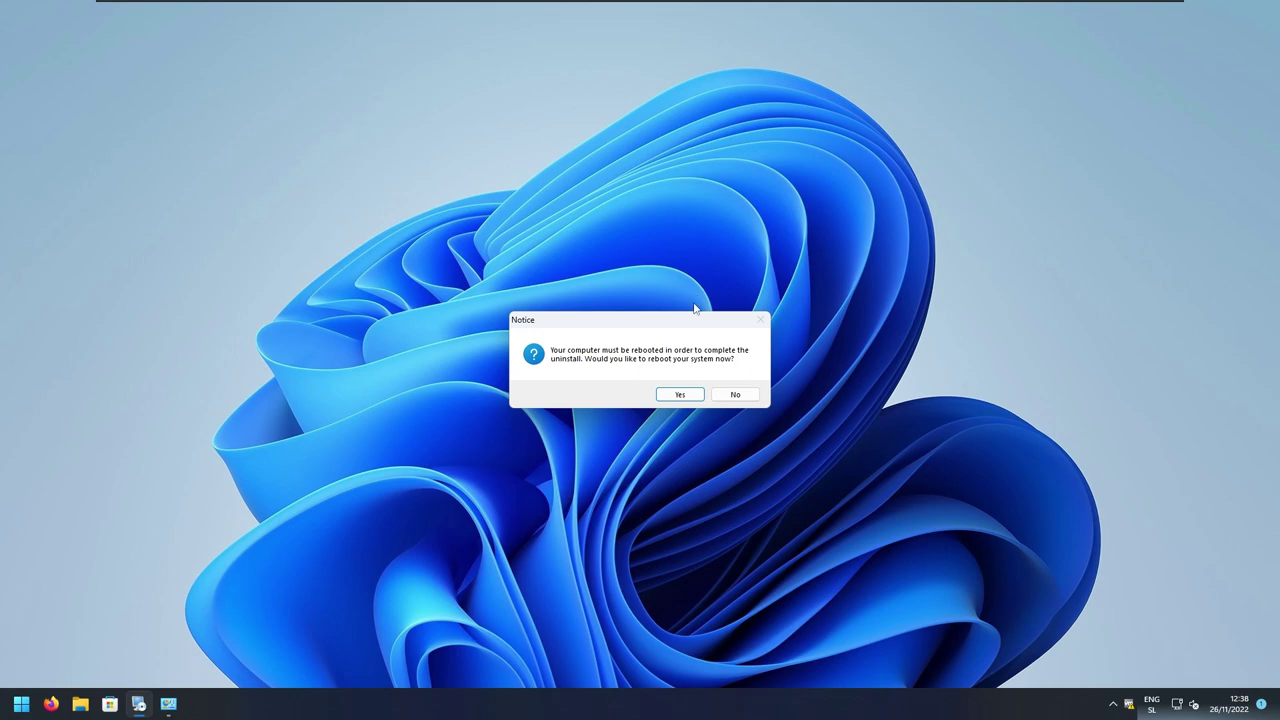
click(736, 396)
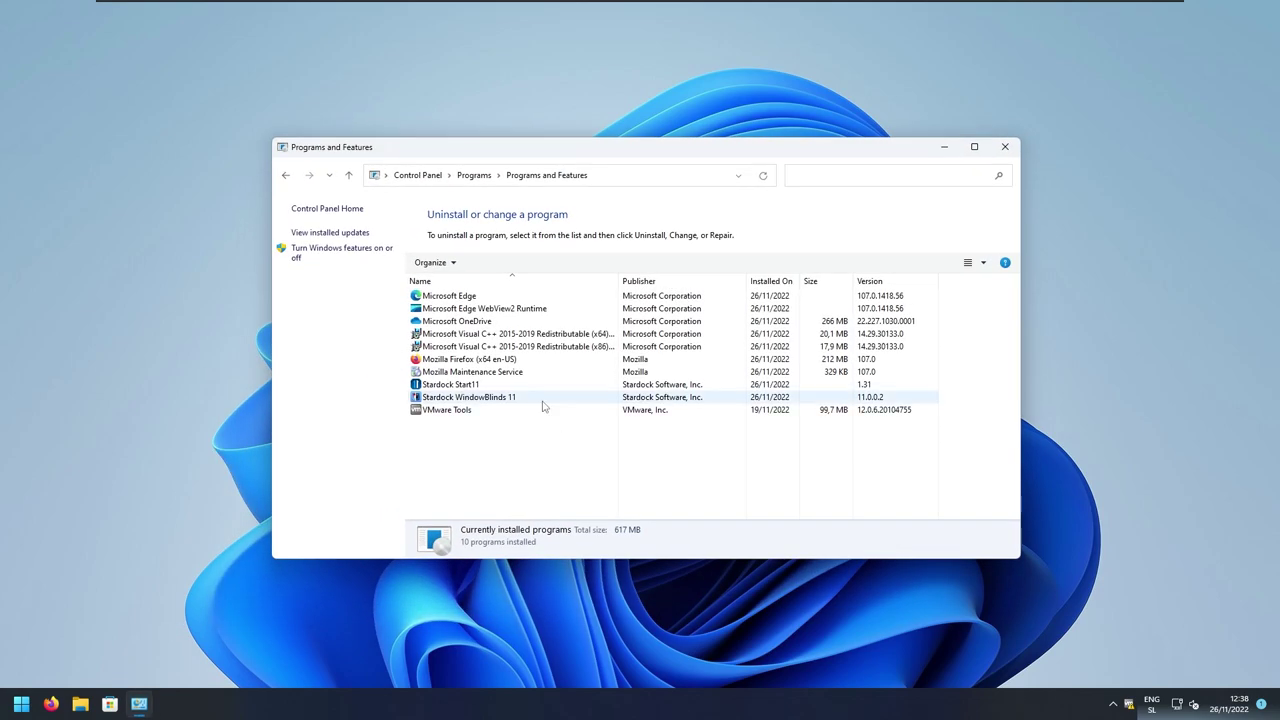
- Uninstall Stardock WindowBlinds 11 without removing its settings and reboot the computer
click(502, 398)
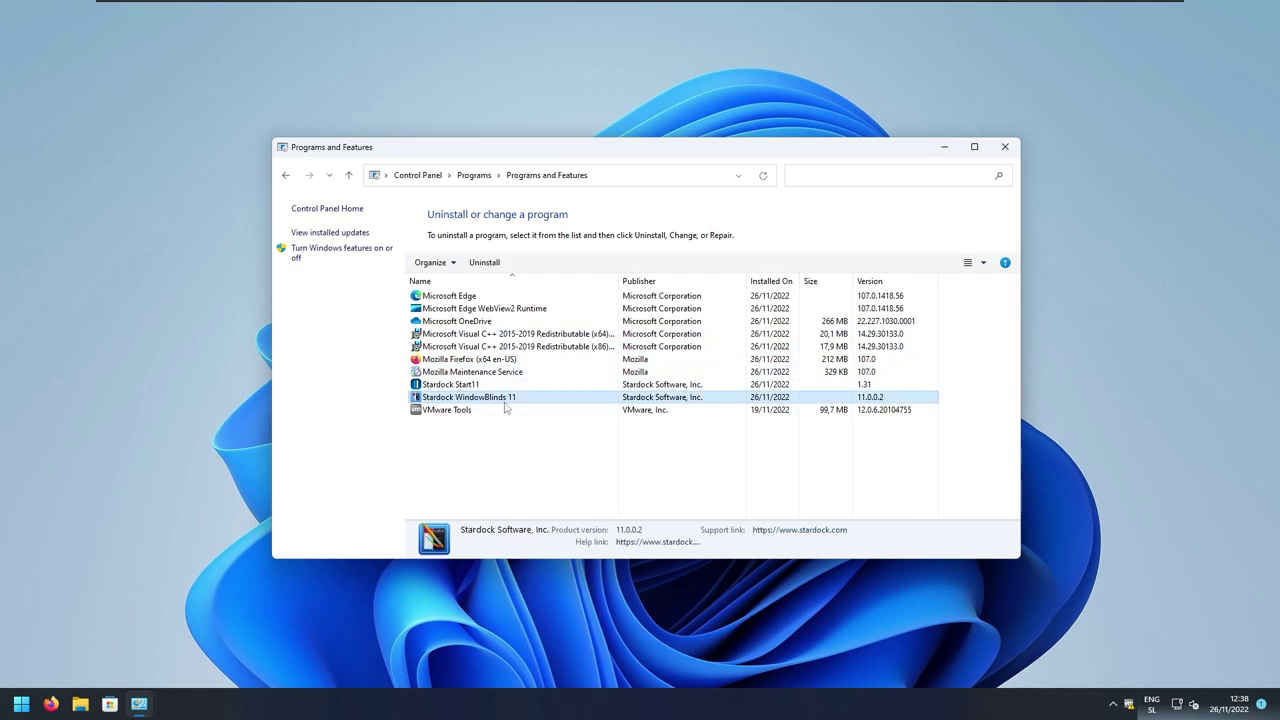
click(484, 262)
click(578, 458)
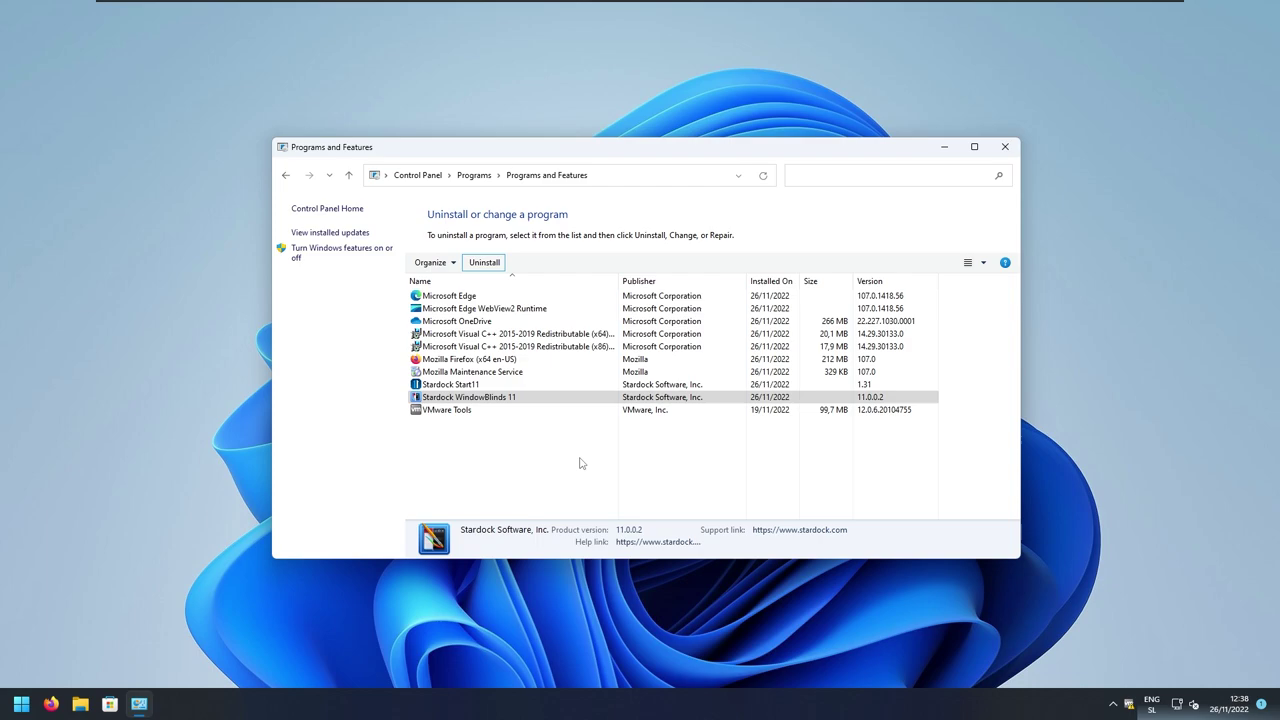
click(695, 472)
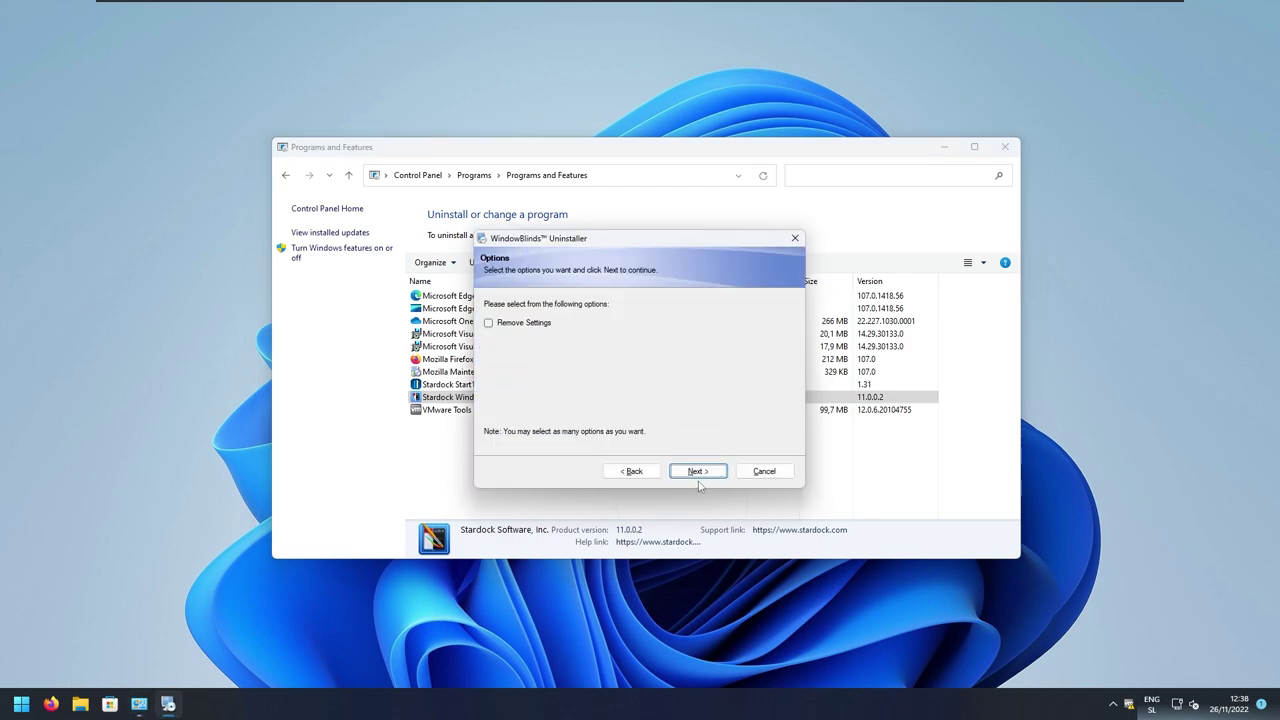
click(700, 472)
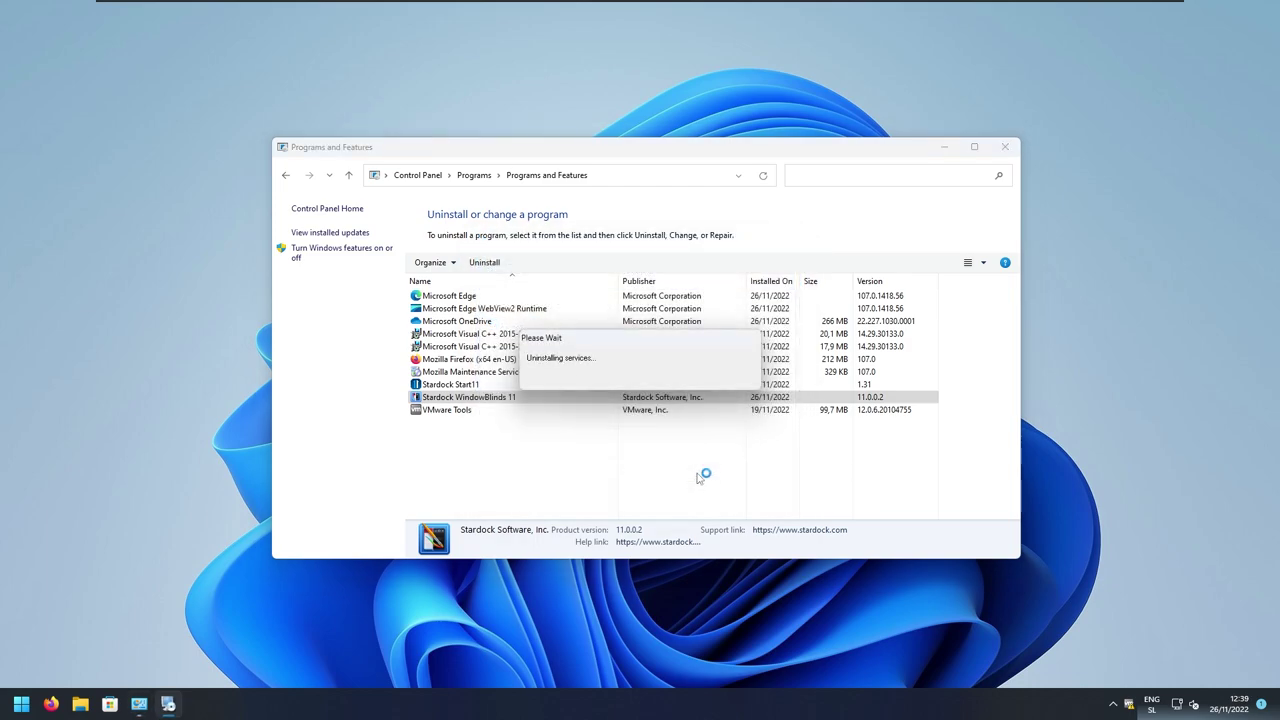
click(699, 472)
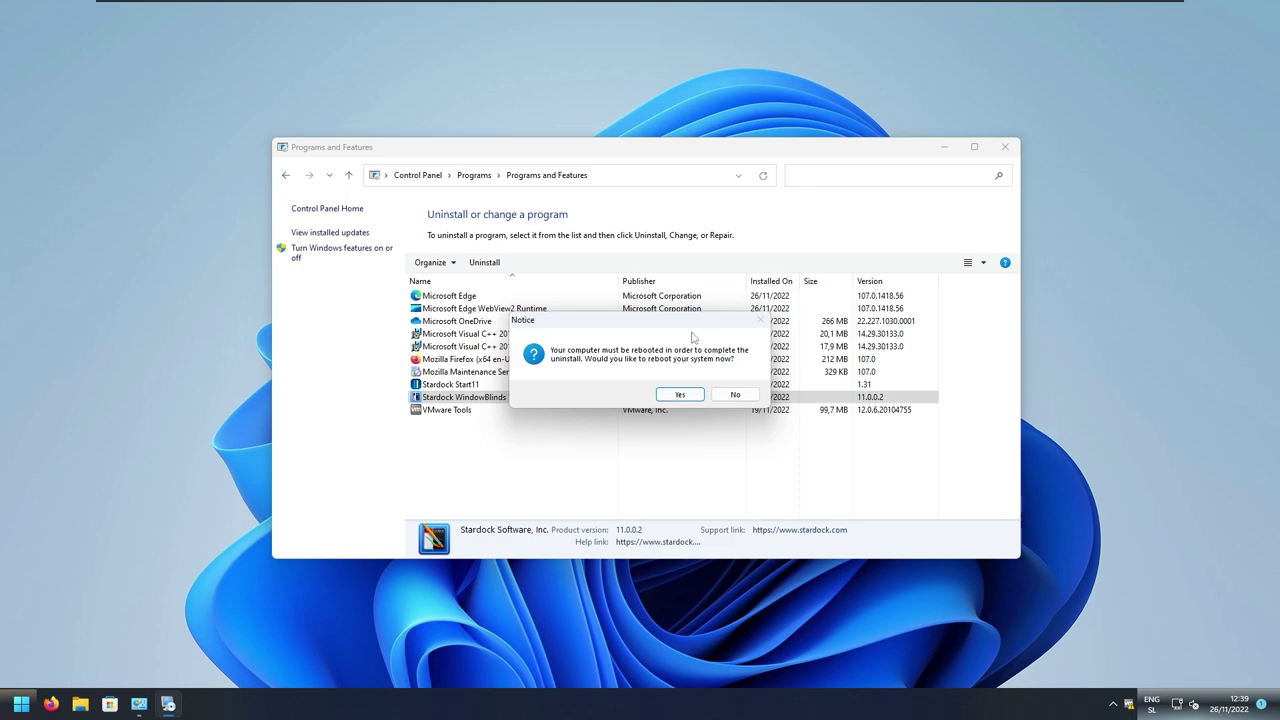
click(690, 396)
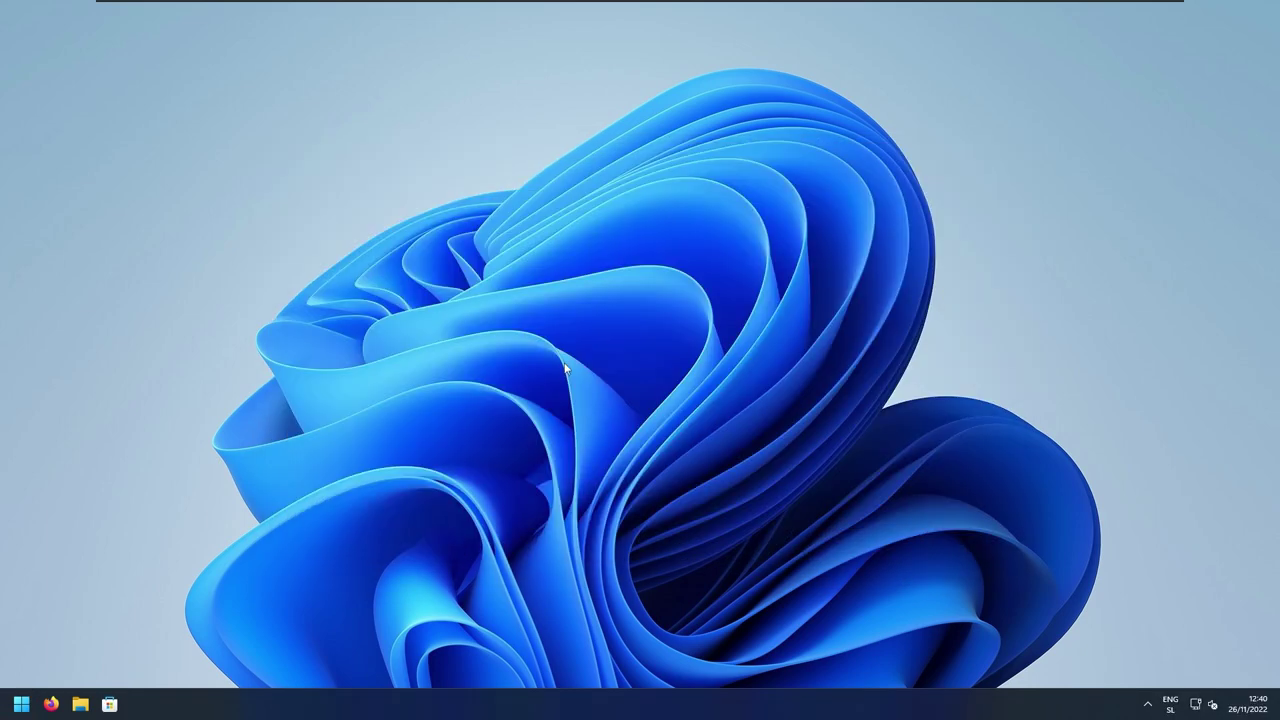